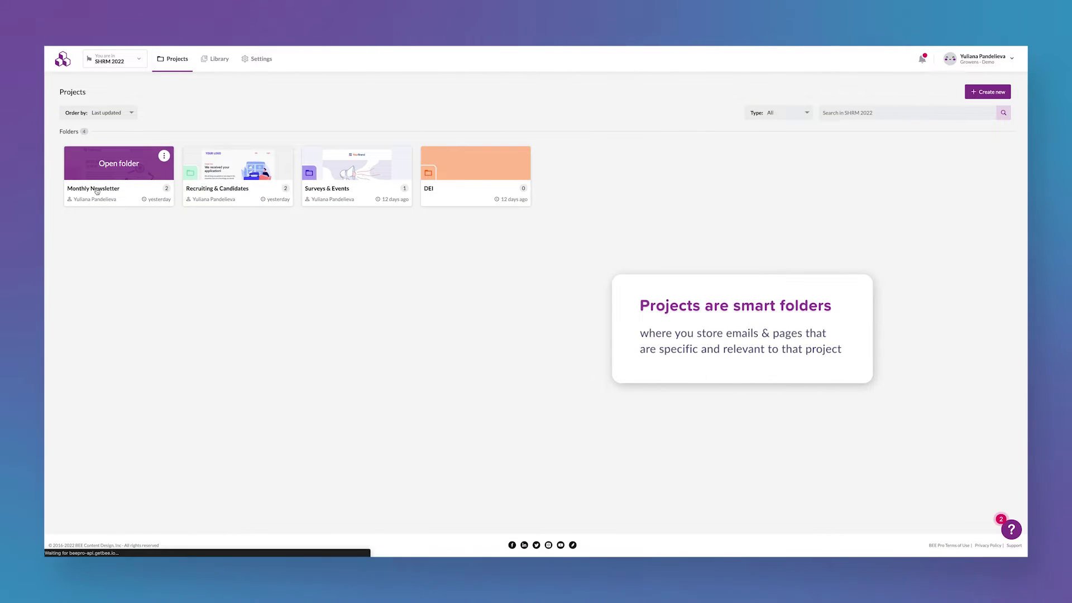
# Open the Monthly Newsletter folder card to view its two email templates.
pyautogui.click(97, 191)
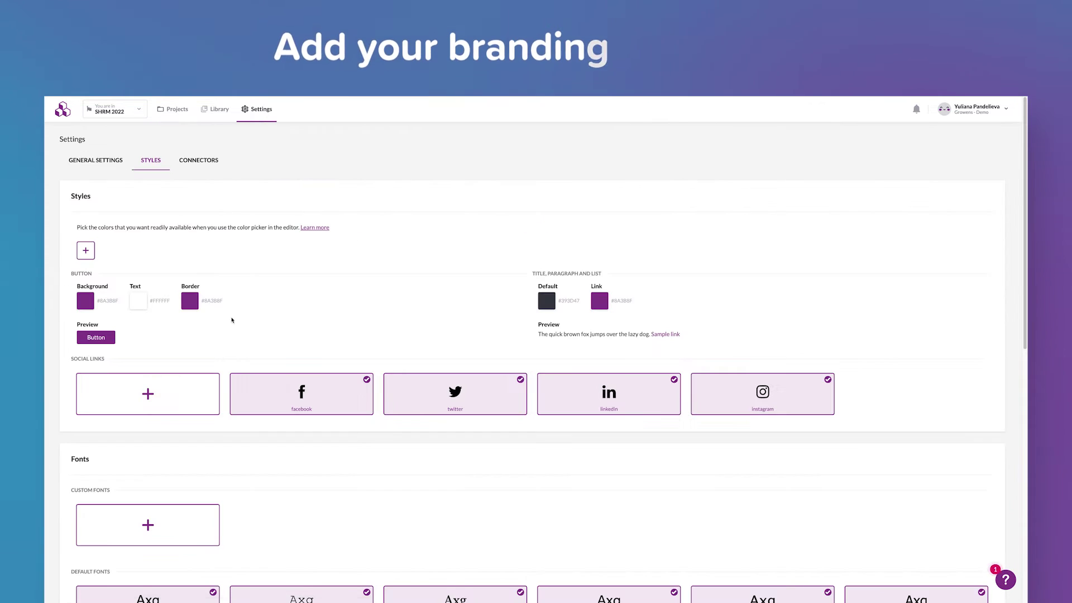
# Add two new colours to the workspace brand palette.
pyautogui.click(85, 252)
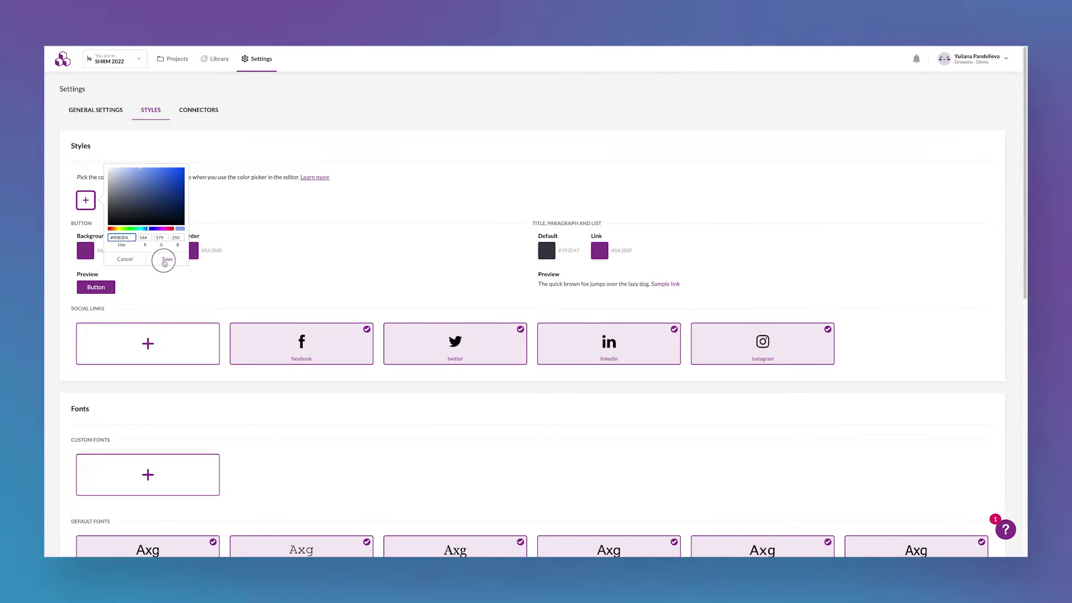
pyautogui.click(165, 261)
pyautogui.click(86, 252)
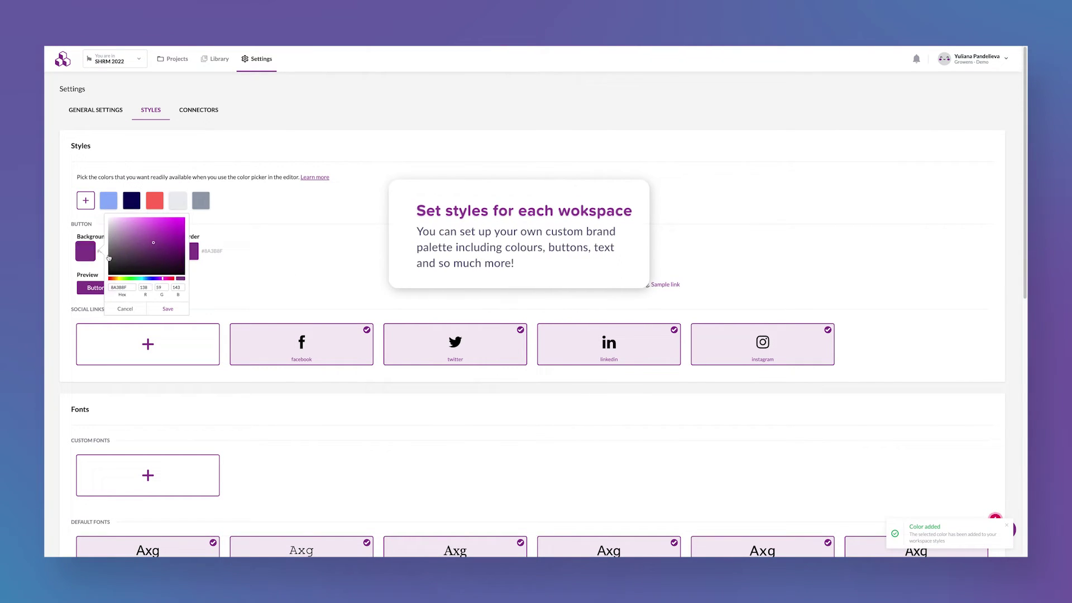
# Make the button background and border red (#FE7062) and set the link colour hex.
pyautogui.click(162, 279)
pyautogui.click(168, 308)
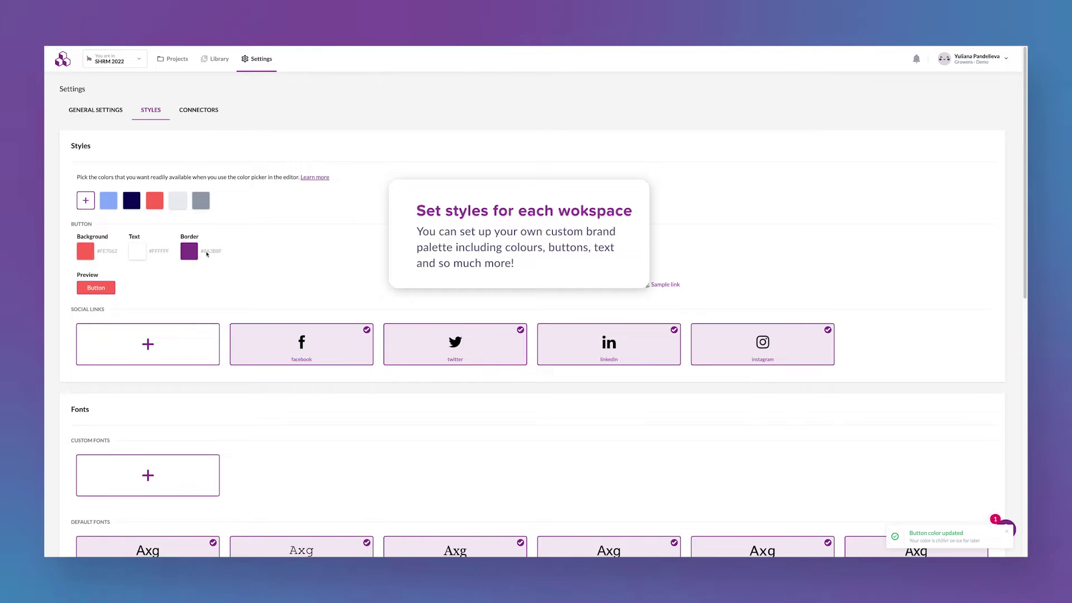
pyautogui.click(190, 254)
pyautogui.click(266, 281)
pyautogui.click(272, 308)
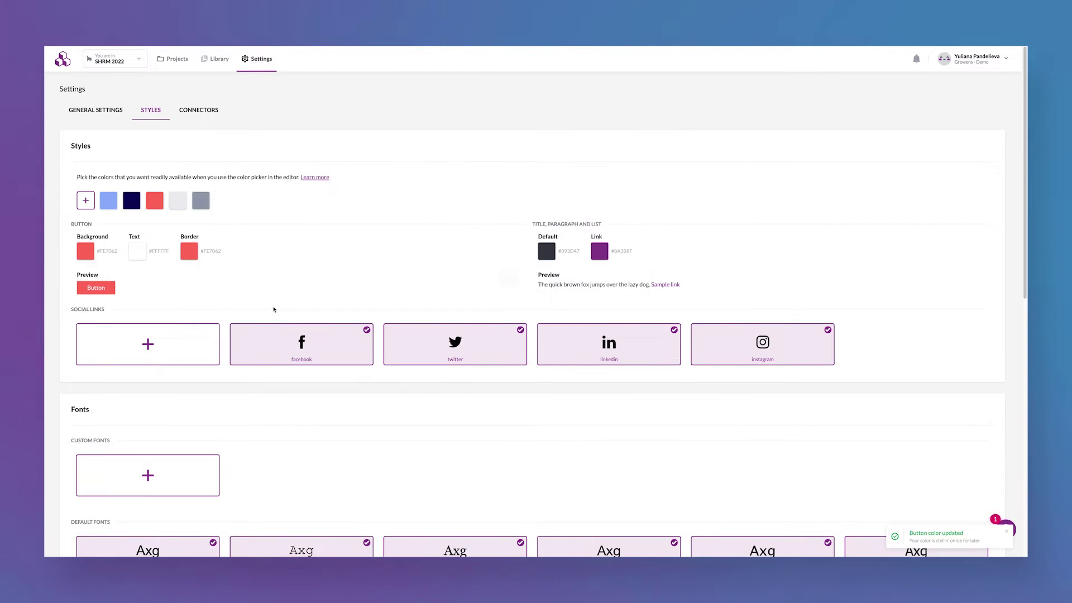
pyautogui.click(600, 251)
pyautogui.click(633, 290)
pyautogui.write('#FE7062')
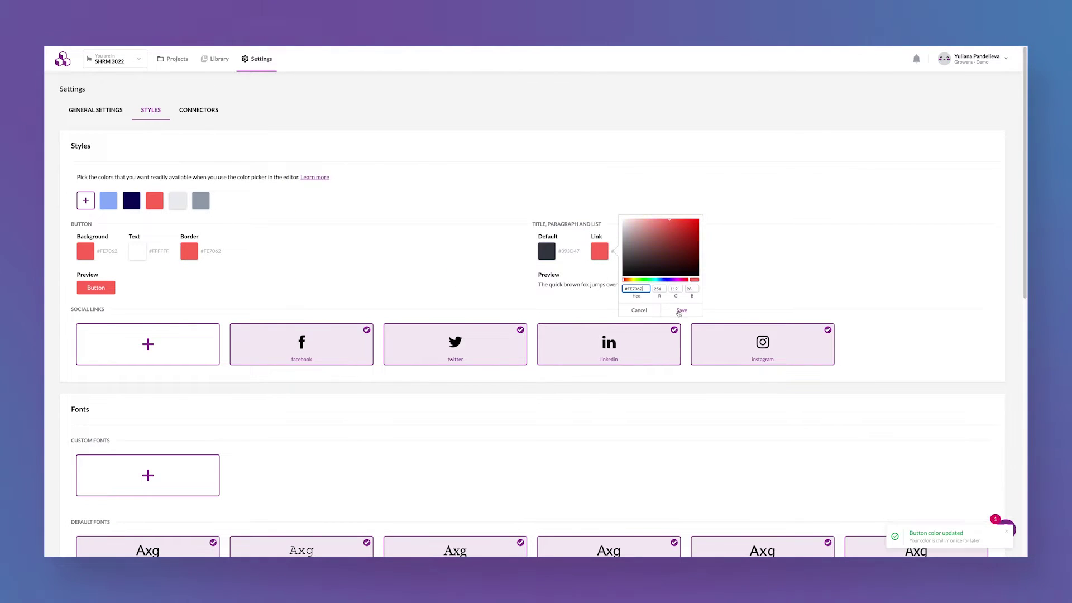
# Confirm the red link colour and update the Facebook social link address.
pyautogui.click(679, 311)
pyautogui.click(302, 344)
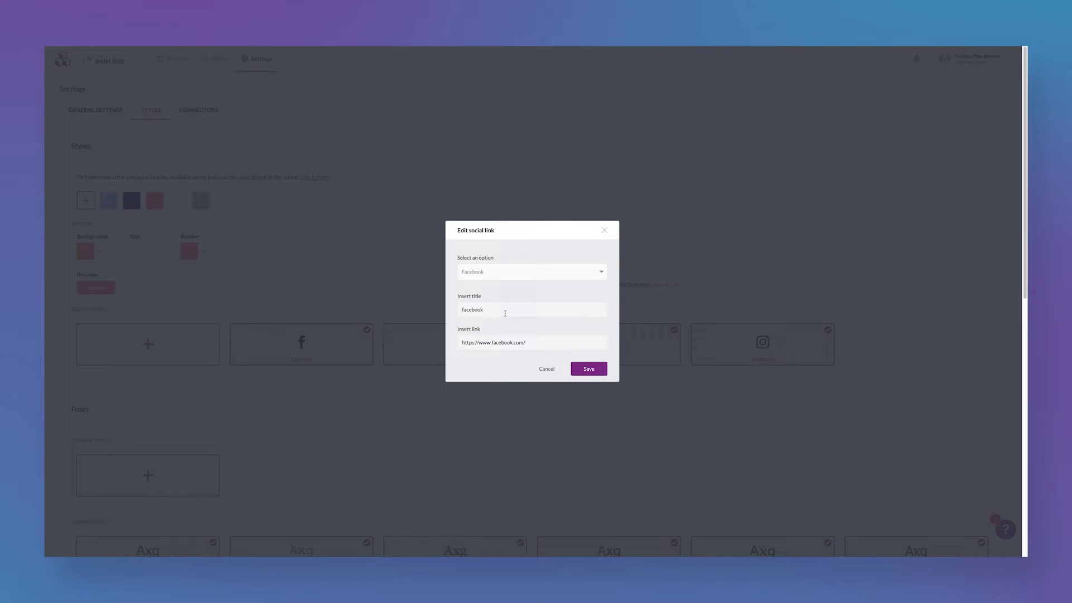
pyautogui.click(526, 342)
pyautogui.click(551, 359)
pyautogui.click(586, 369)
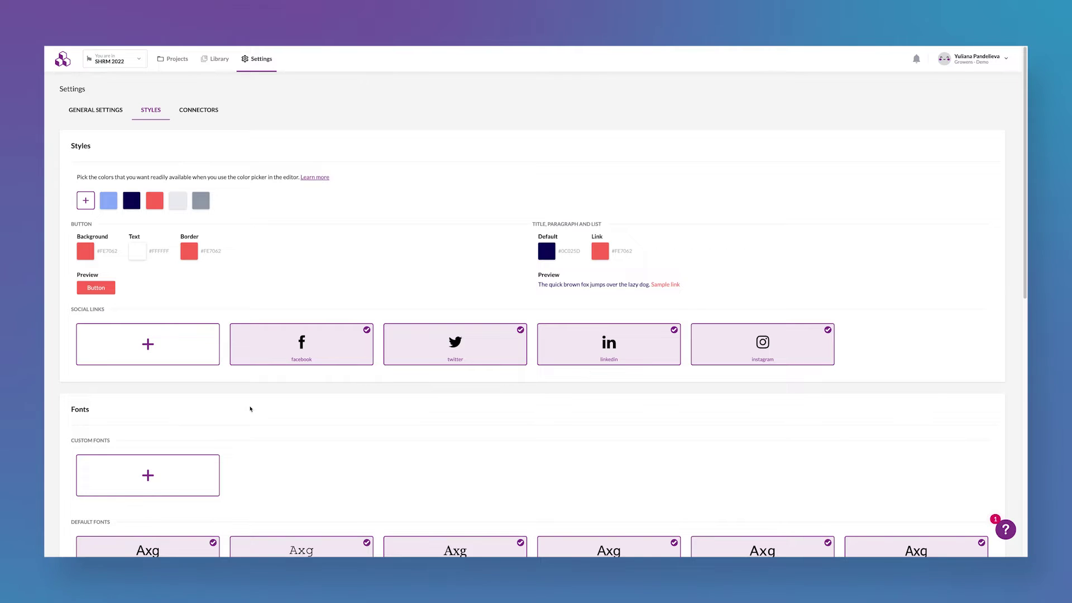
# Add a YouTube social link with the pasted channel address and deactivate Georgia and Courier.
pyautogui.click(148, 344)
pyautogui.click(498, 275)
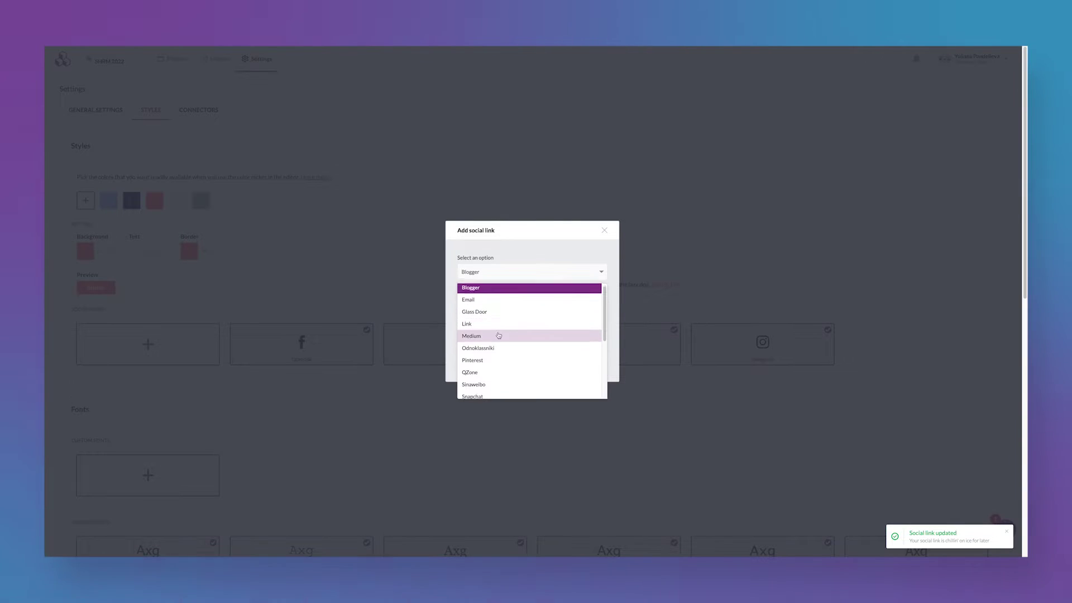
pyautogui.scroll(-3, 499, 335)
pyautogui.scroll(-2, 498, 336)
pyautogui.click(482, 389)
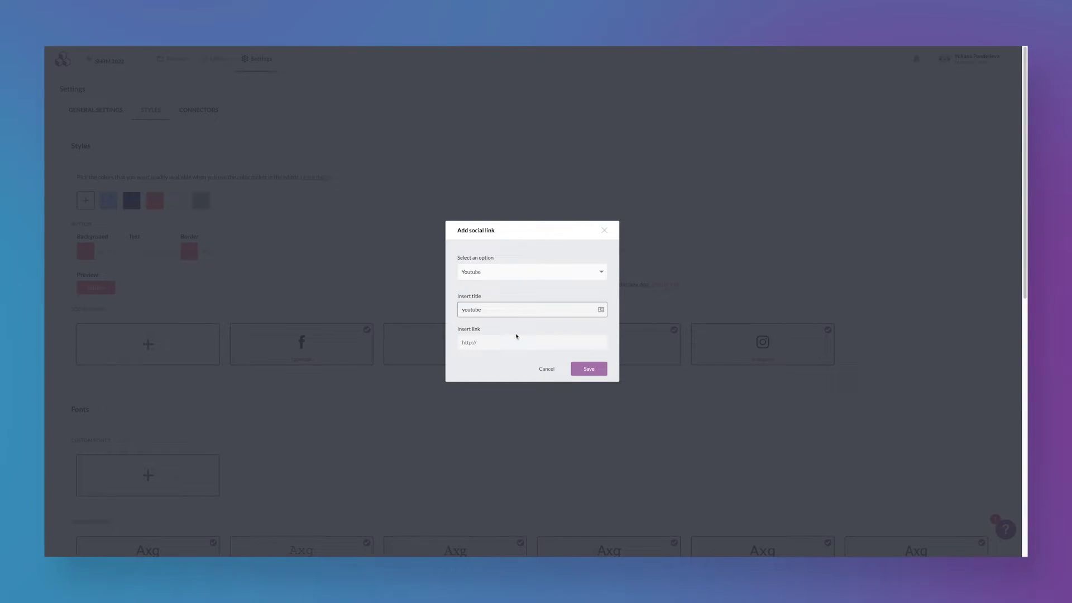
pyautogui.click(496, 336)
pyautogui.write('https://www.youtube.com/shrmofficial')
pyautogui.click(589, 368)
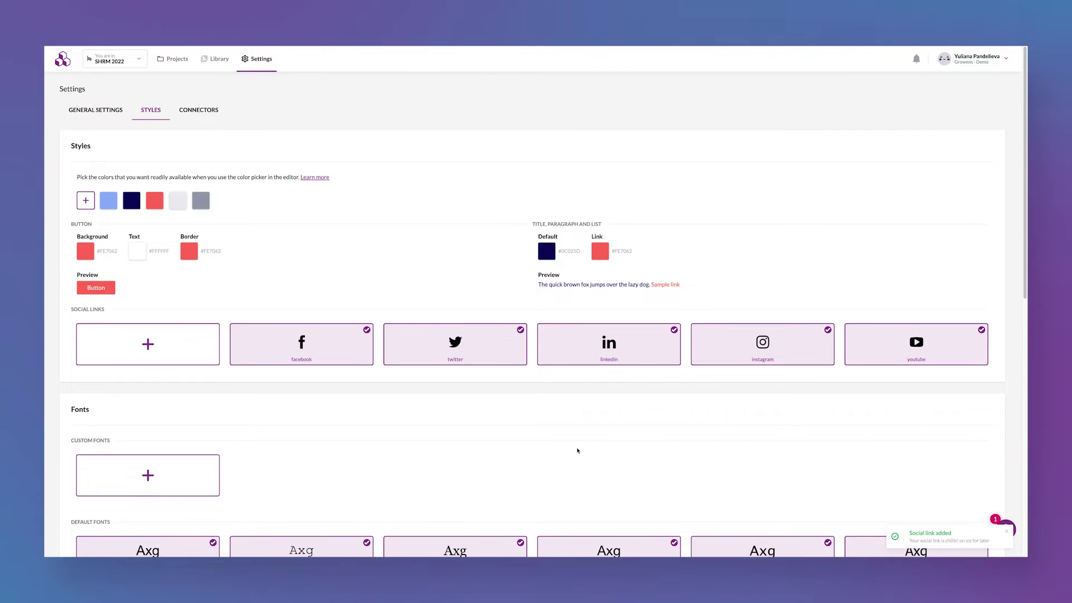
pyautogui.scroll(-5, 376, 416)
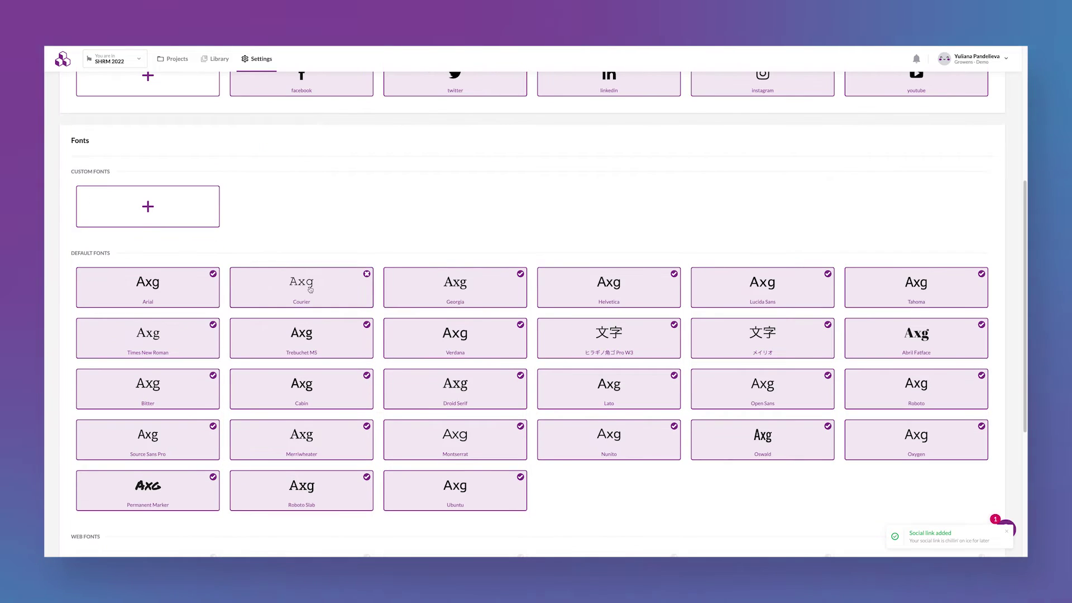
pyautogui.click(521, 275)
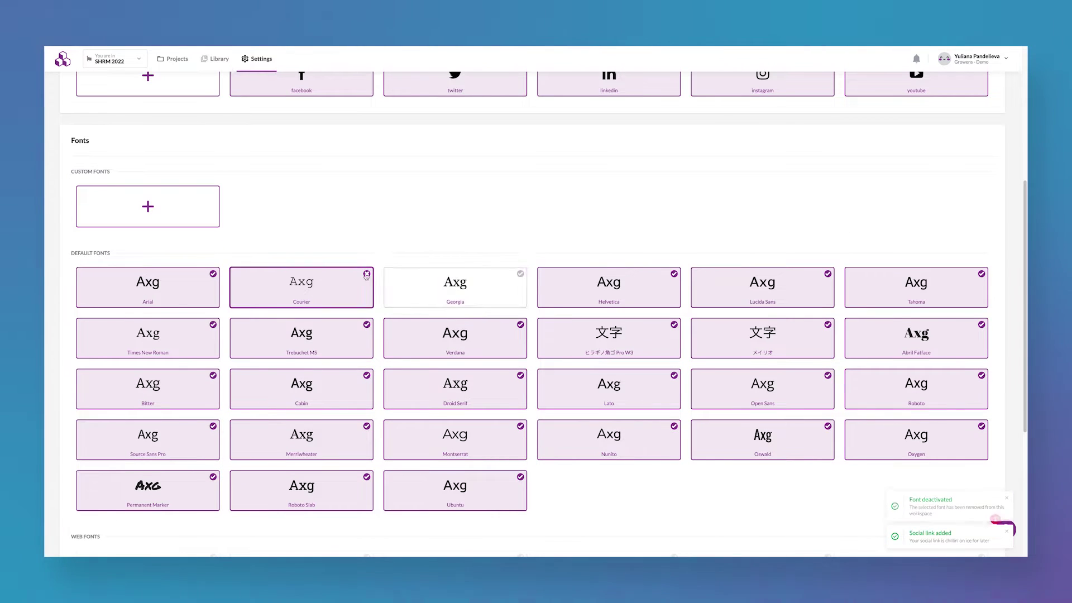
pyautogui.click(367, 274)
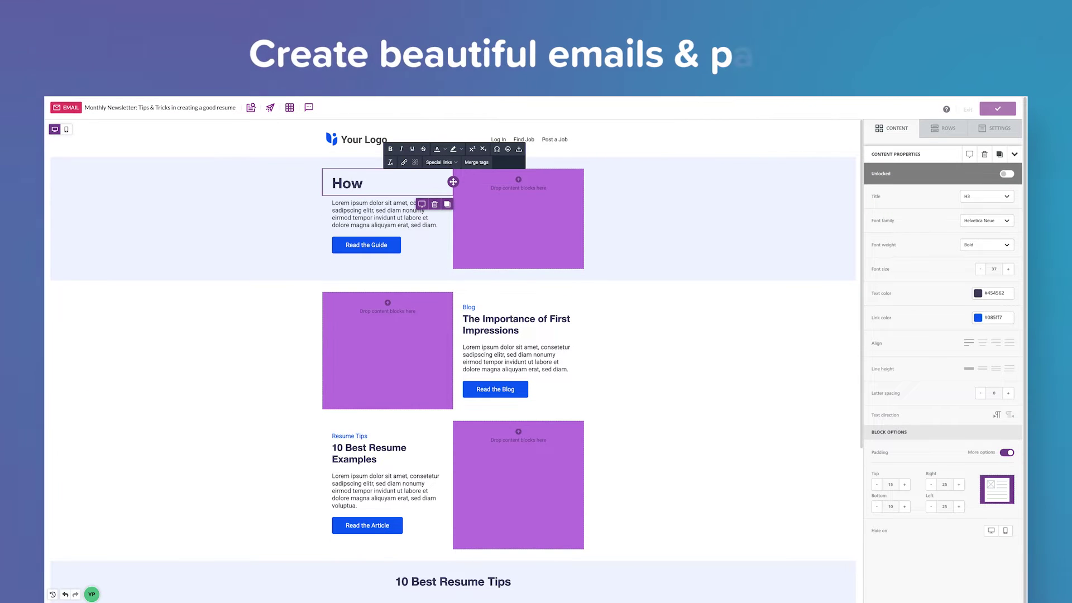
pyautogui.write('a CV which res')
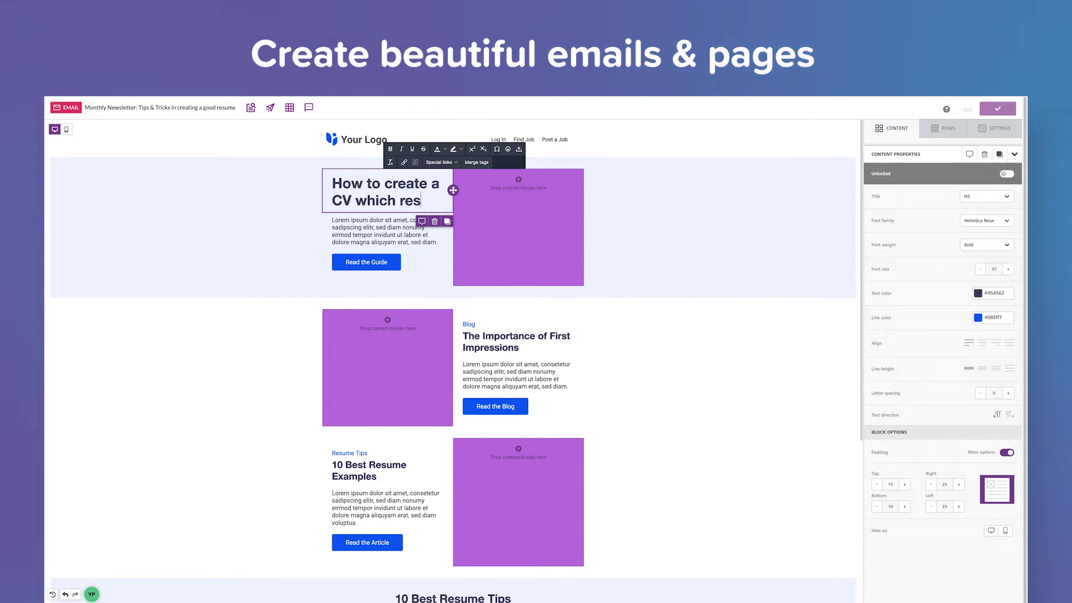
pyautogui.write('onates')
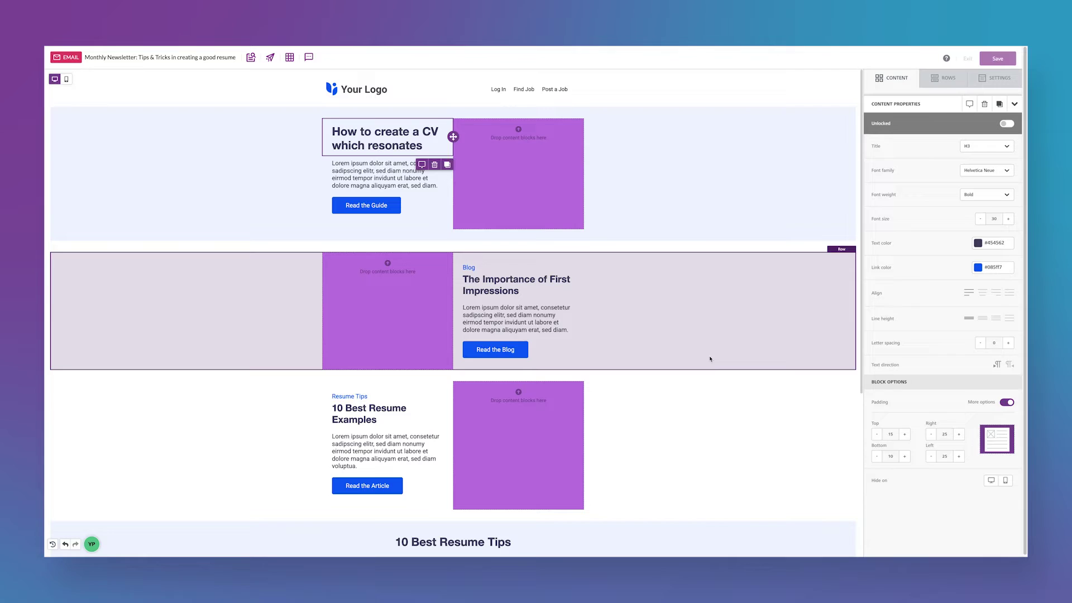
# Insert image_01.png in the empty column beside the CV heading and narrow its width.
pyautogui.click(709, 359)
pyautogui.click(891, 77)
pyautogui.moveTo(892, 167); pyautogui.dragTo(519, 168)
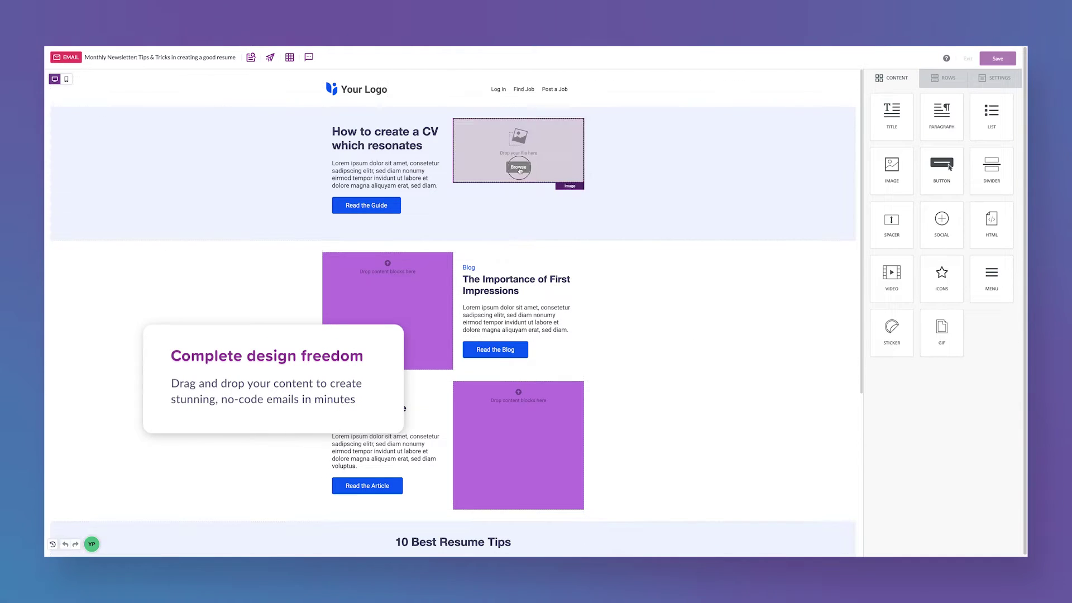
pyautogui.click(520, 169)
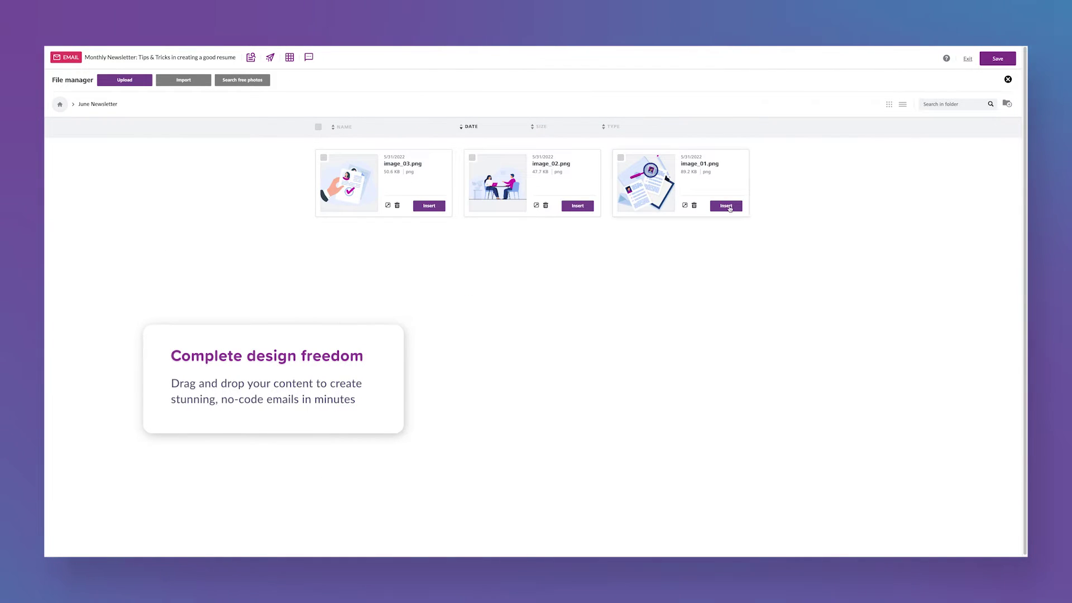
pyautogui.click(726, 206)
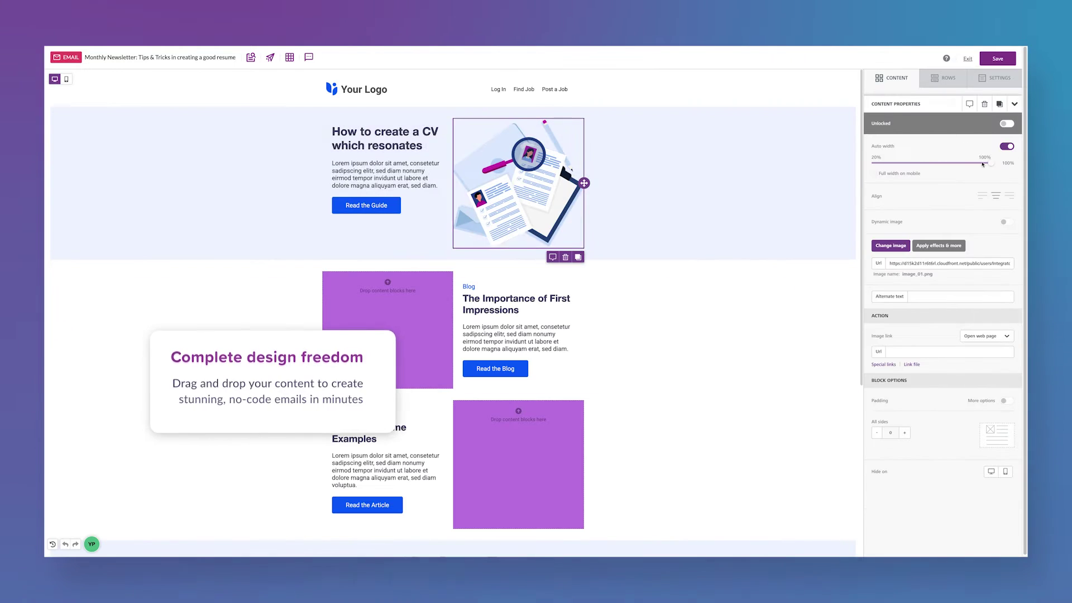
pyautogui.moveTo(980, 163); pyautogui.dragTo(972, 166)
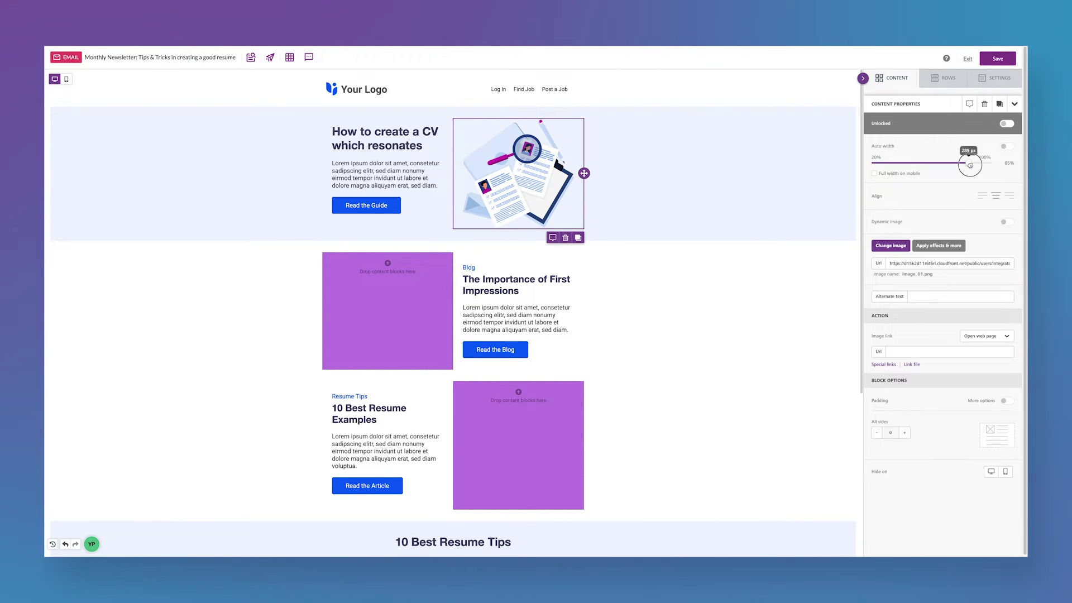
# Add an image block to an empty purple column and a spacer above the blog illustration.
pyautogui.click(895, 79)
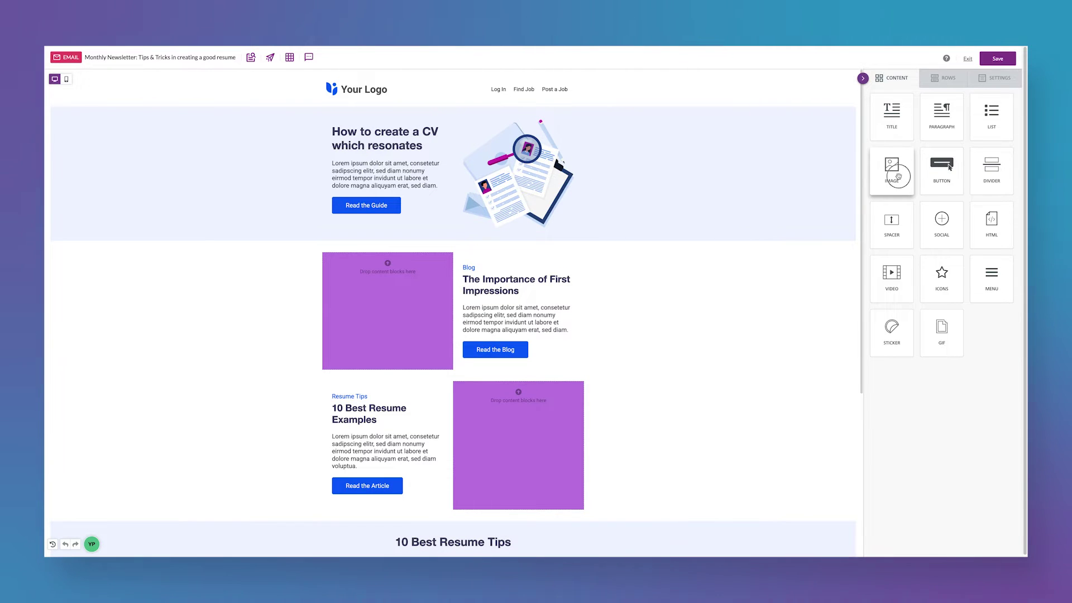
pyautogui.moveTo(898, 177); pyautogui.dragTo(387, 310)
pyautogui.click(389, 300)
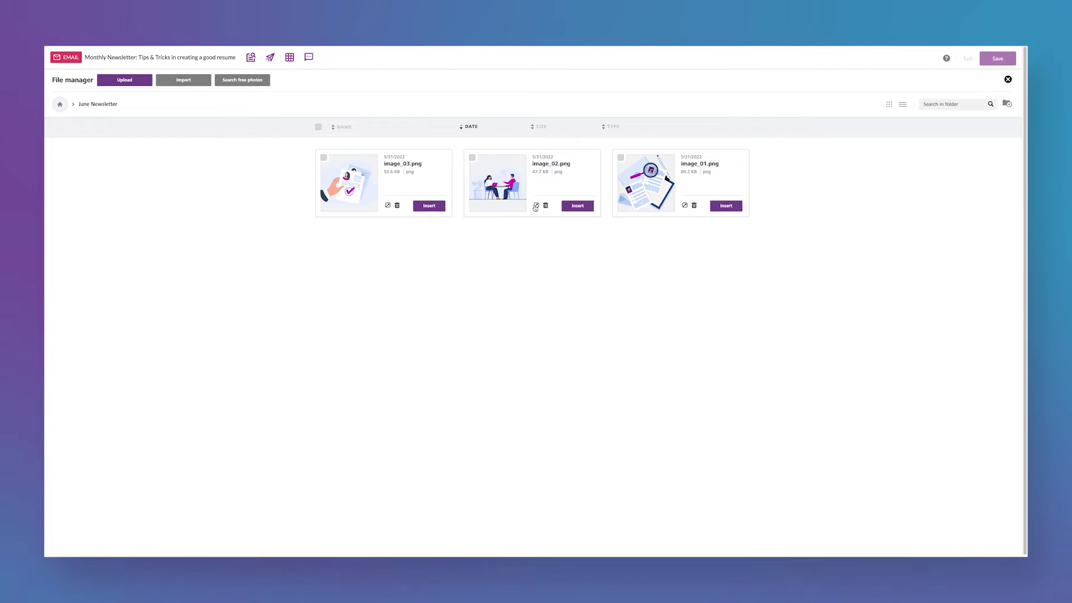
pyautogui.click(579, 207)
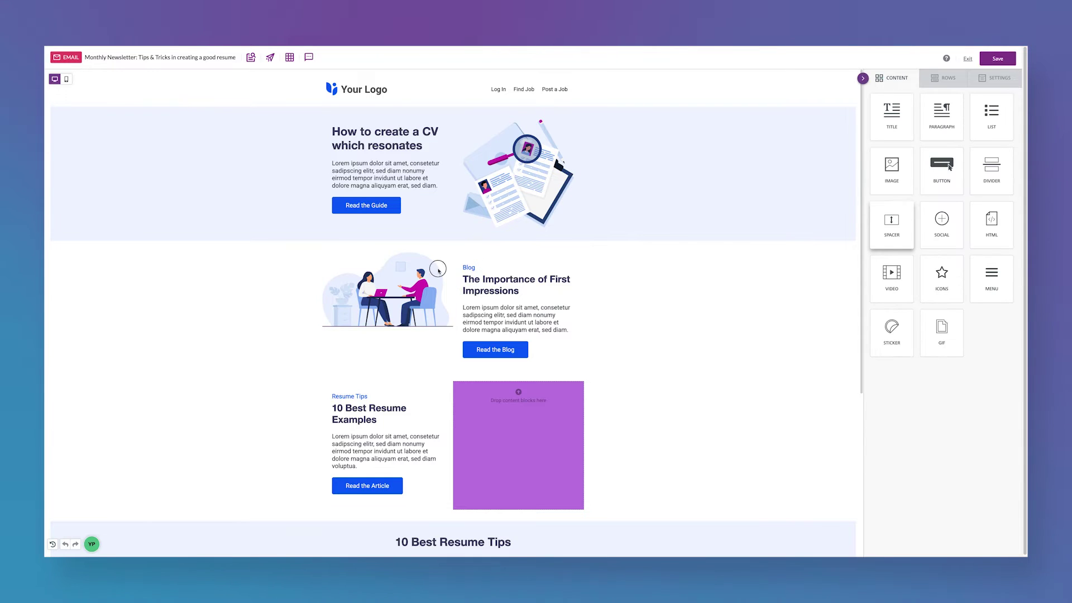
pyautogui.moveTo(438, 268); pyautogui.dragTo(414, 264)
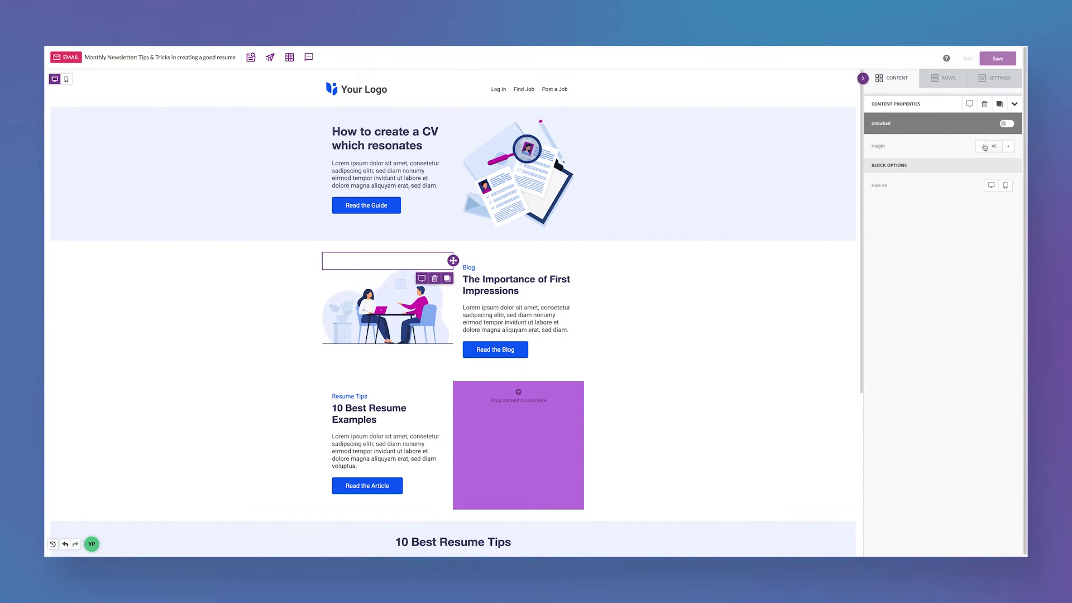
# Insert the résumé illustration (image_03) beside Resume Tips and move the spacer above it.
pyautogui.click(663, 430)
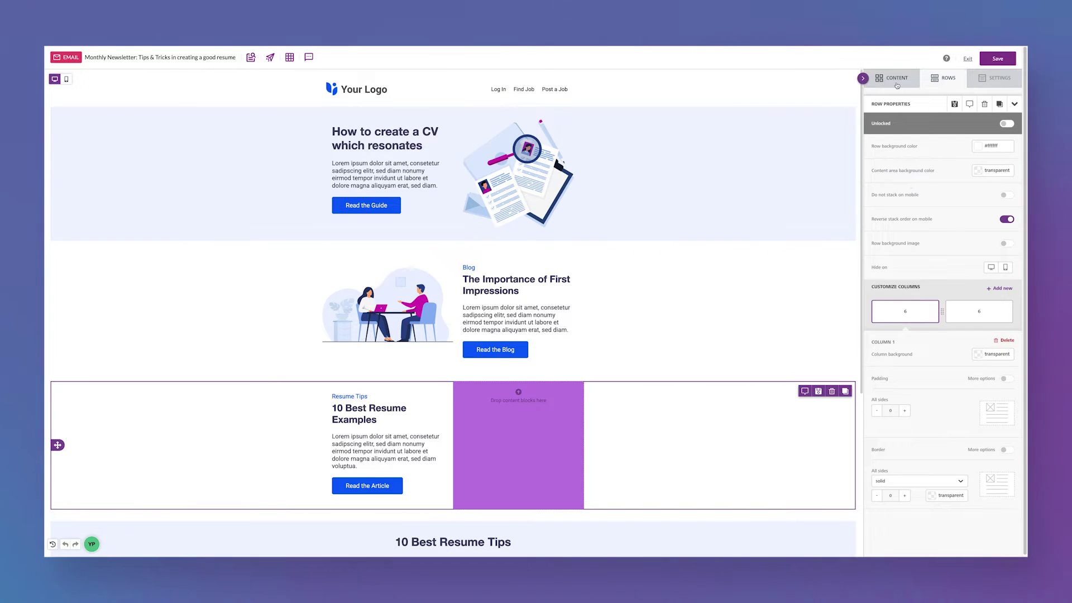
pyautogui.click(897, 78)
pyautogui.moveTo(892, 165); pyautogui.dragTo(519, 430)
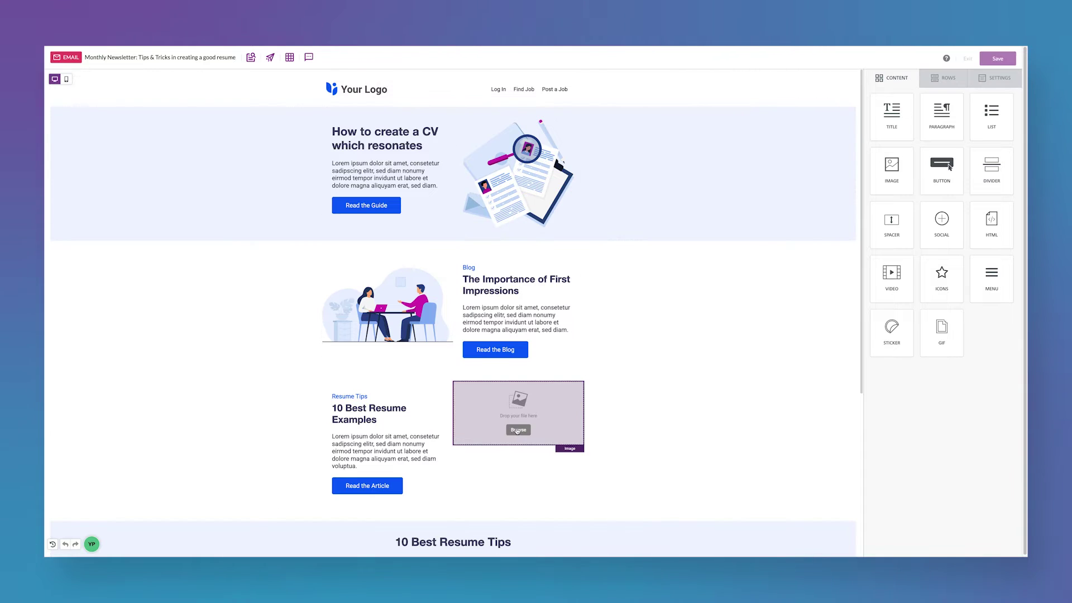
pyautogui.click(519, 429)
pyautogui.click(429, 206)
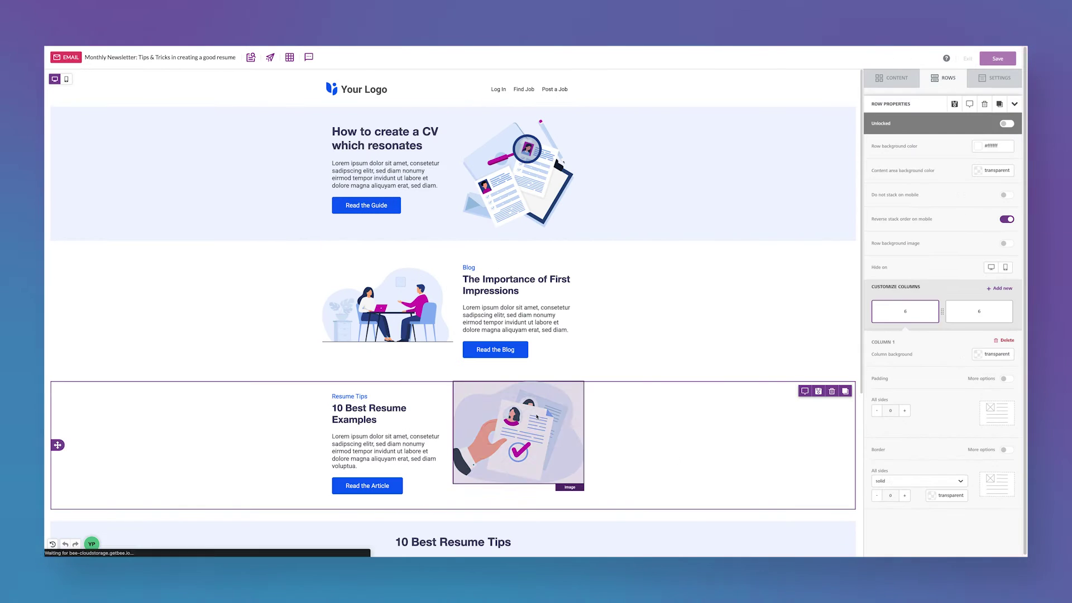
pyautogui.click(435, 261)
pyautogui.moveTo(453, 260); pyautogui.dragTo(564, 394)
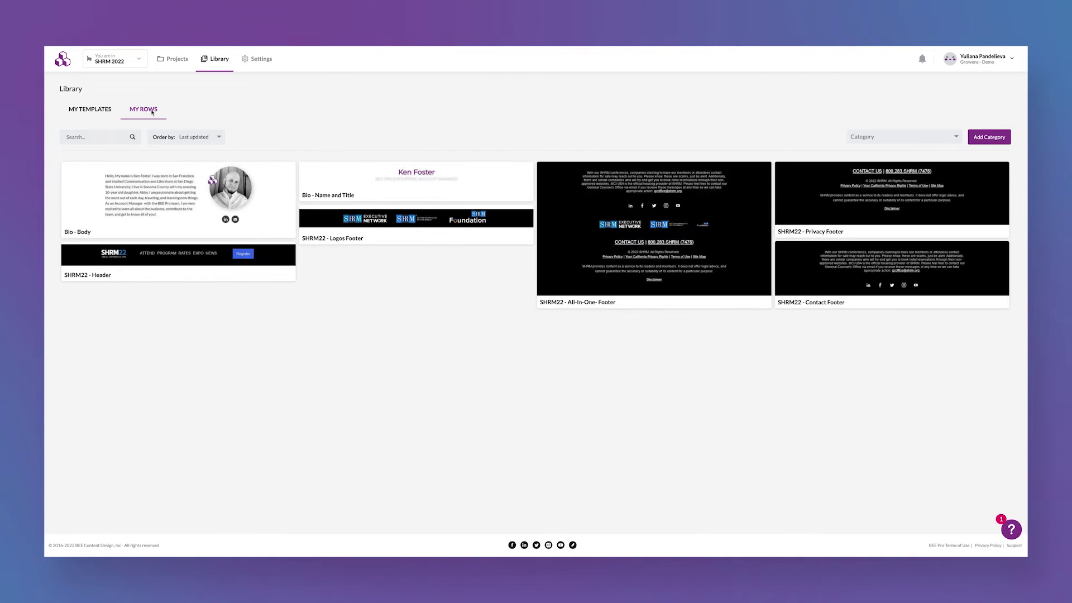
# Create and confirm a new category under Library > My Rows.
pyautogui.click(989, 138)
pyautogui.write('Content')
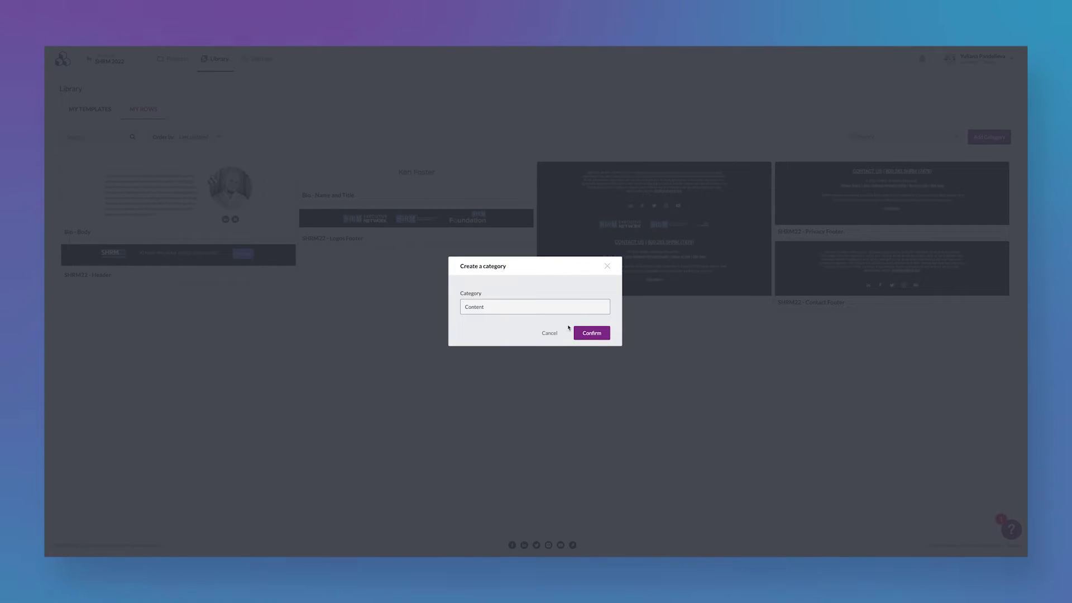
pyautogui.click(580, 334)
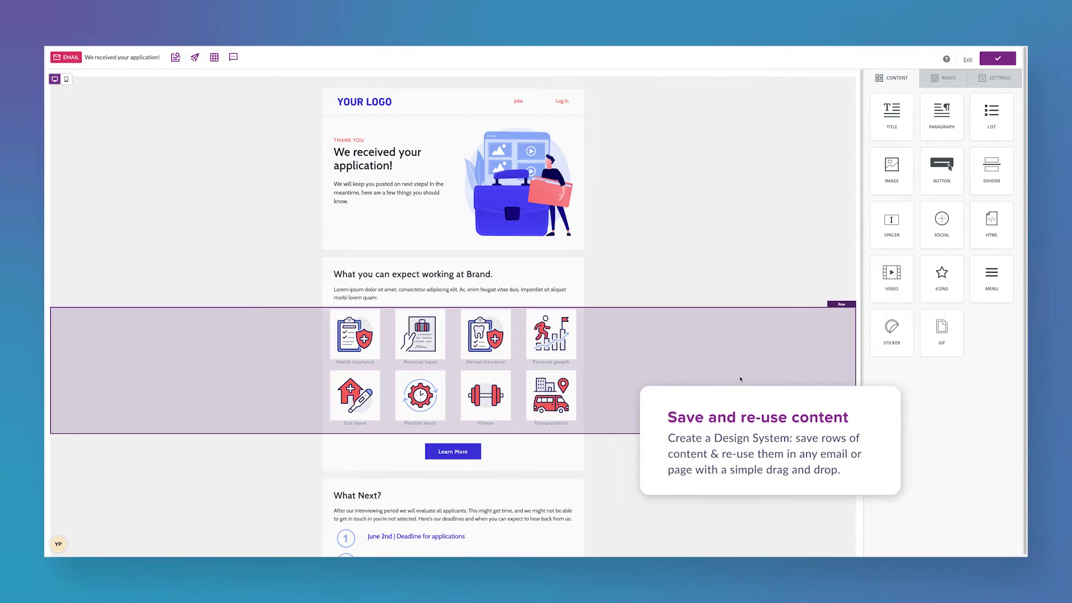
# Select the benefits icons row and file it as a saved row under Content.
pyautogui.click(741, 379)
pyautogui.click(819, 318)
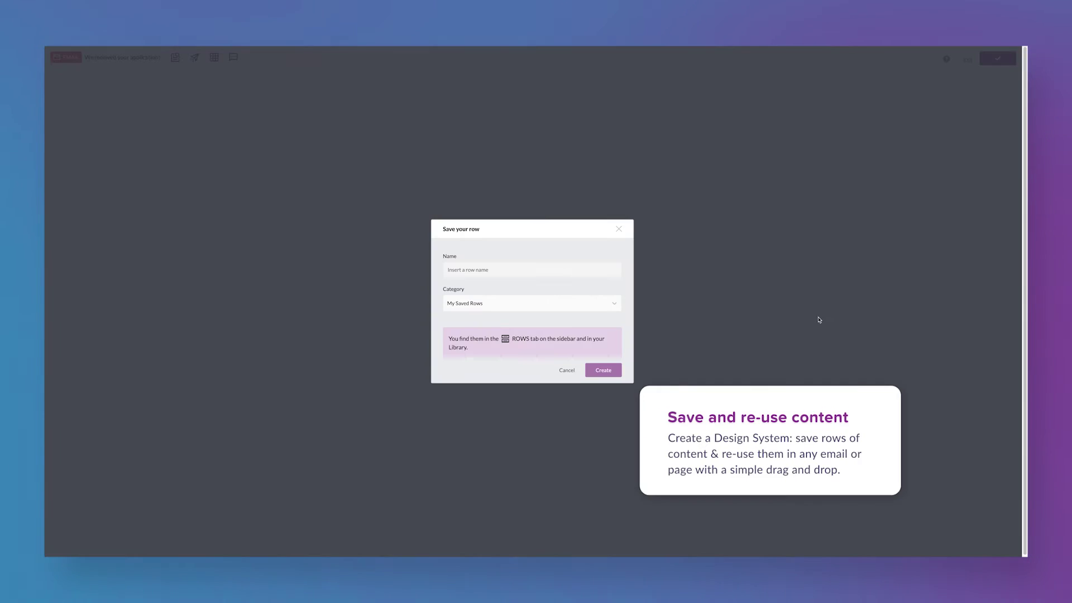
pyautogui.click(519, 306)
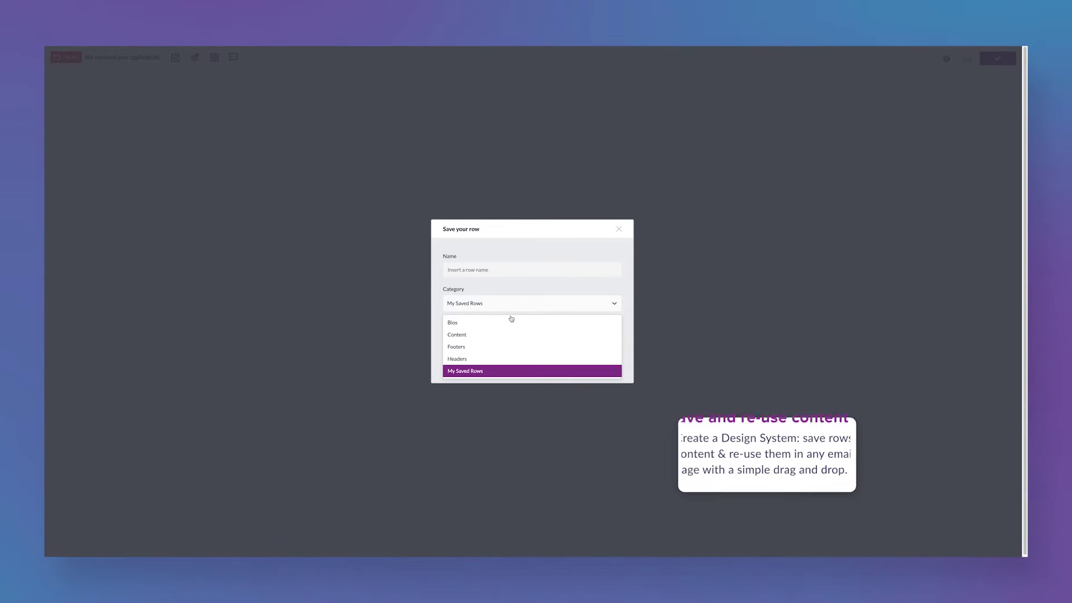
pyautogui.click(494, 334)
pyautogui.write('Work Benefits')
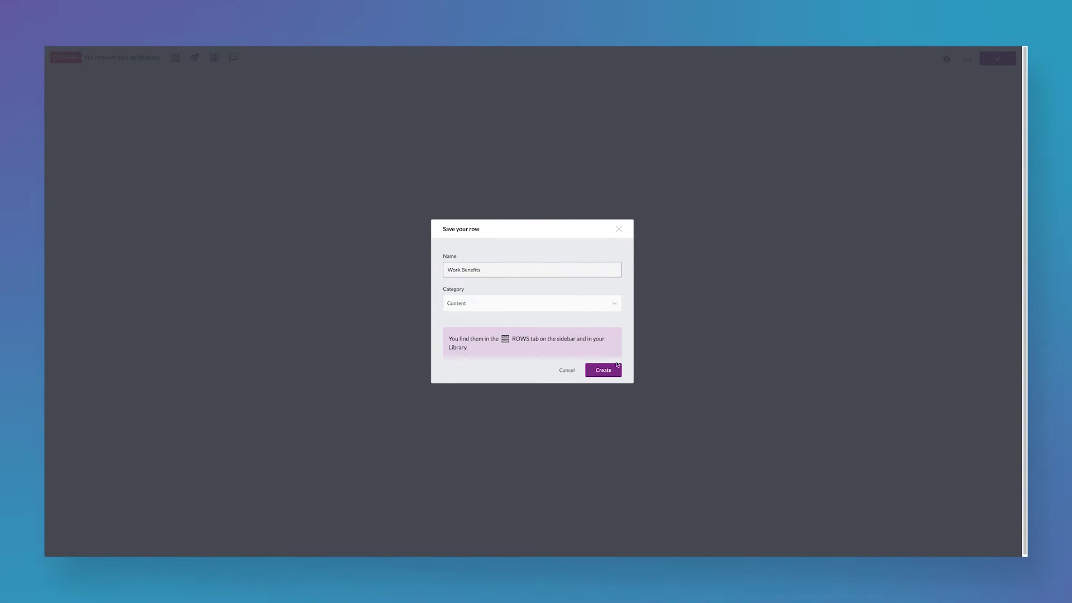
pyautogui.click(617, 364)
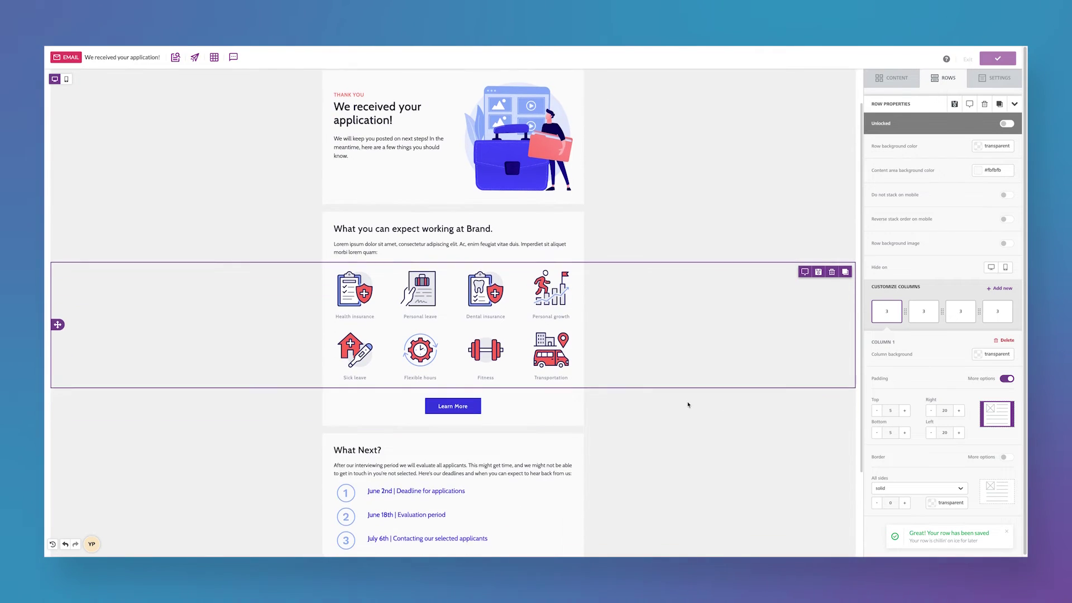
pyautogui.click(945, 79)
pyautogui.click(942, 104)
pyautogui.click(884, 155)
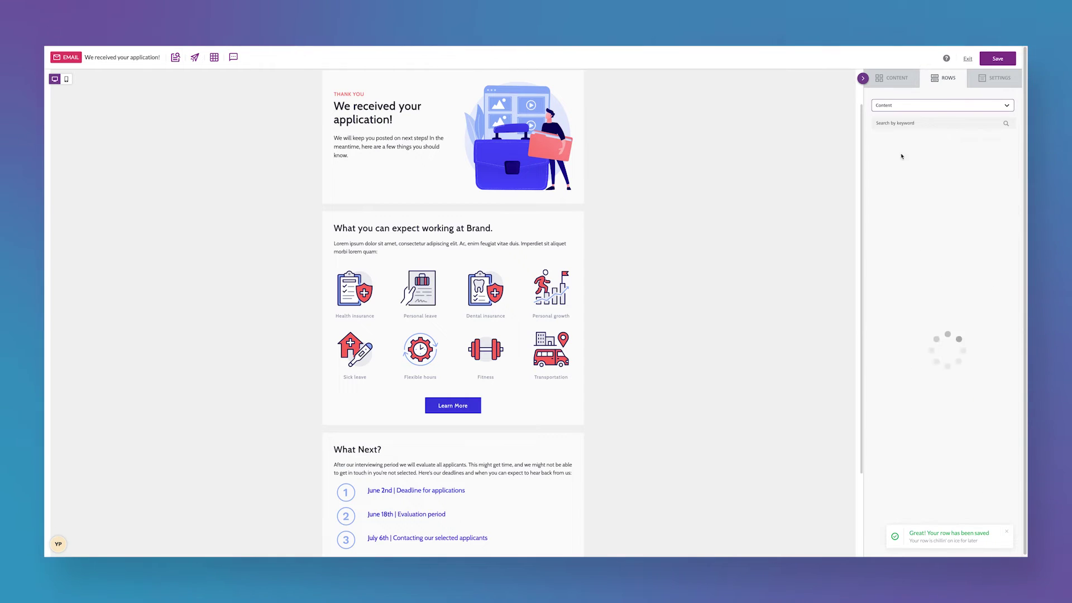
pyautogui.click(943, 105)
pyautogui.click(917, 145)
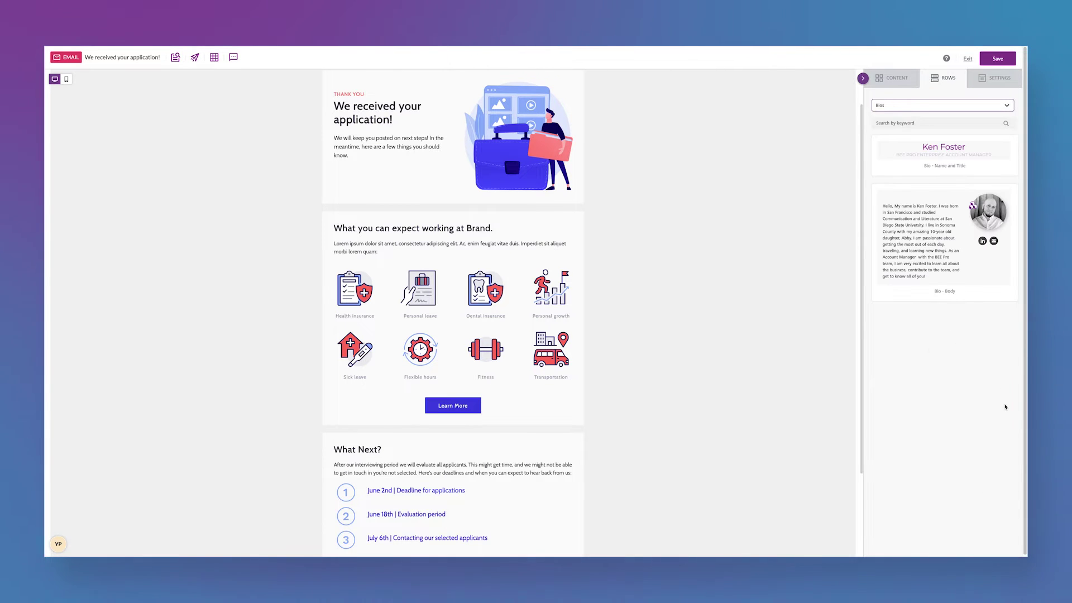
pyautogui.moveTo(980, 159); pyautogui.dragTo(462, 430)
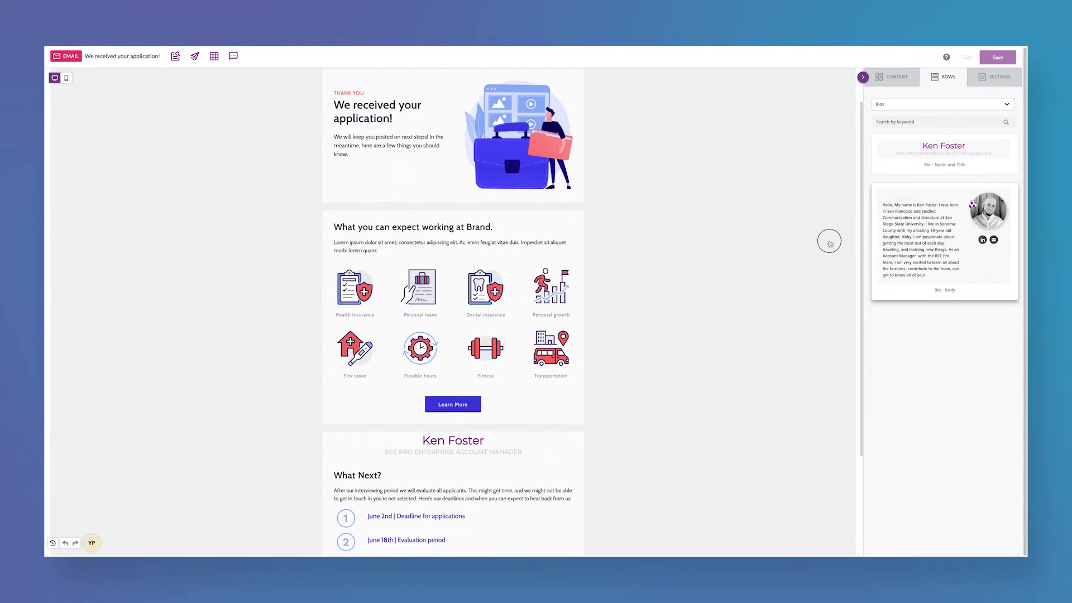
pyautogui.click(419, 371)
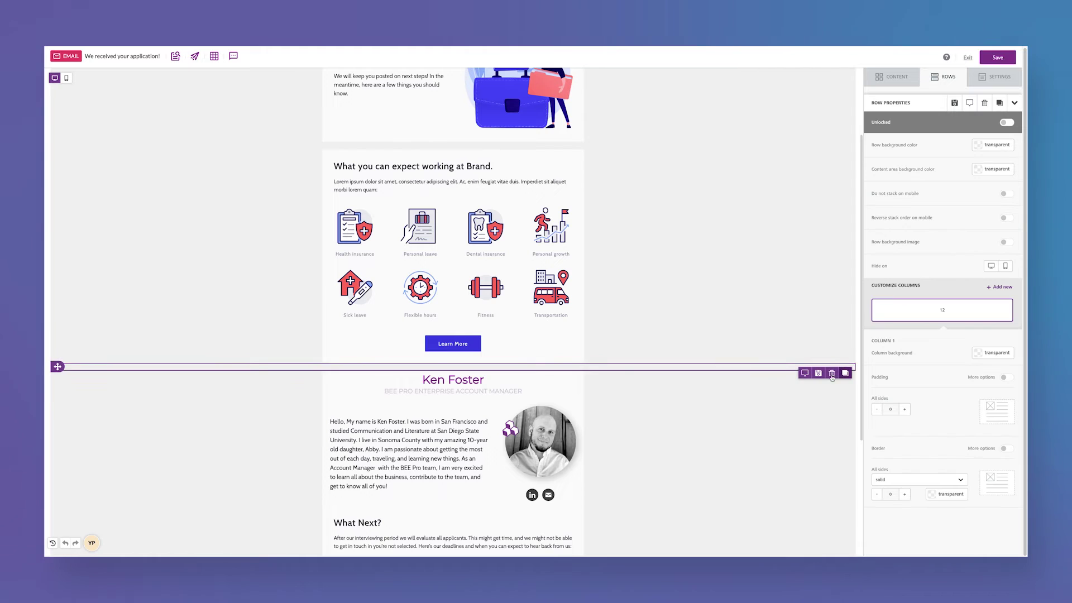
pyautogui.moveTo(419, 370); pyautogui.dragTo(276, 506)
pyautogui.click(890, 76)
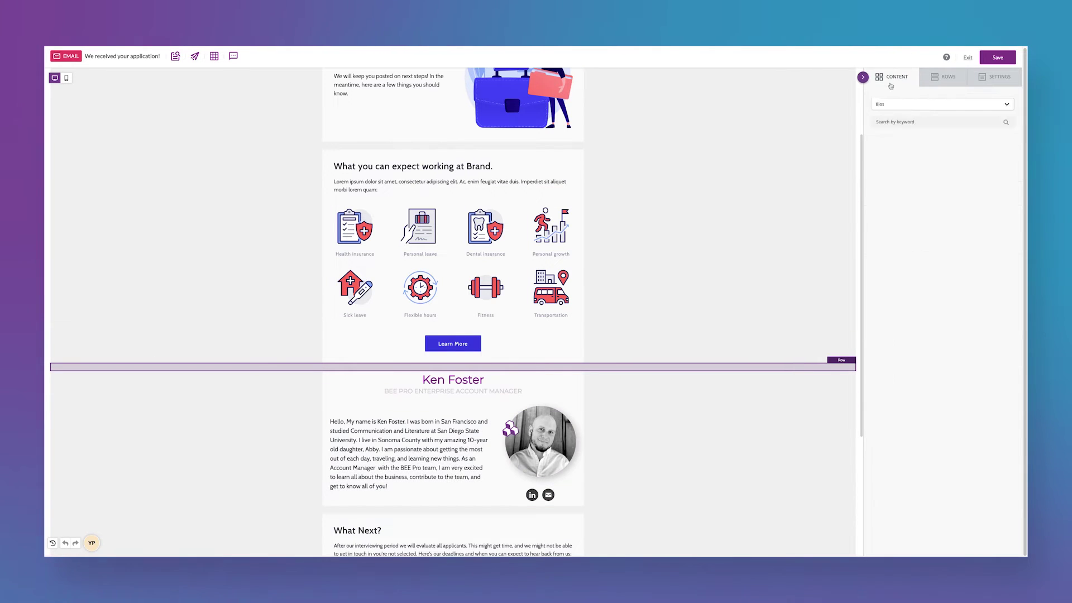
pyautogui.moveTo(893, 222); pyautogui.dragTo(487, 383)
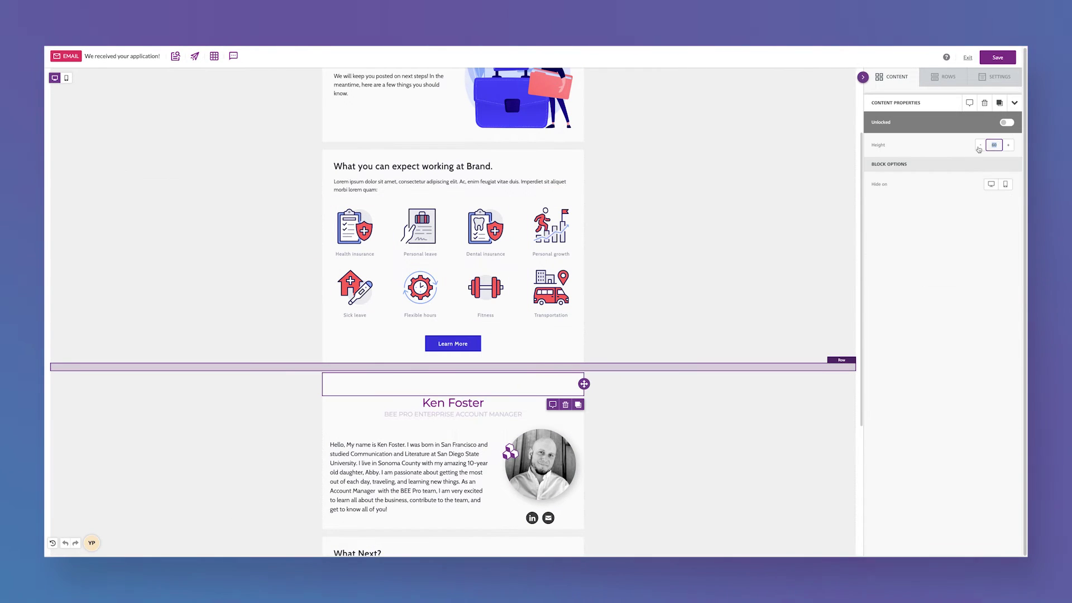
pyautogui.hotkey('ctrl', 'z')
pyautogui.click(682, 436)
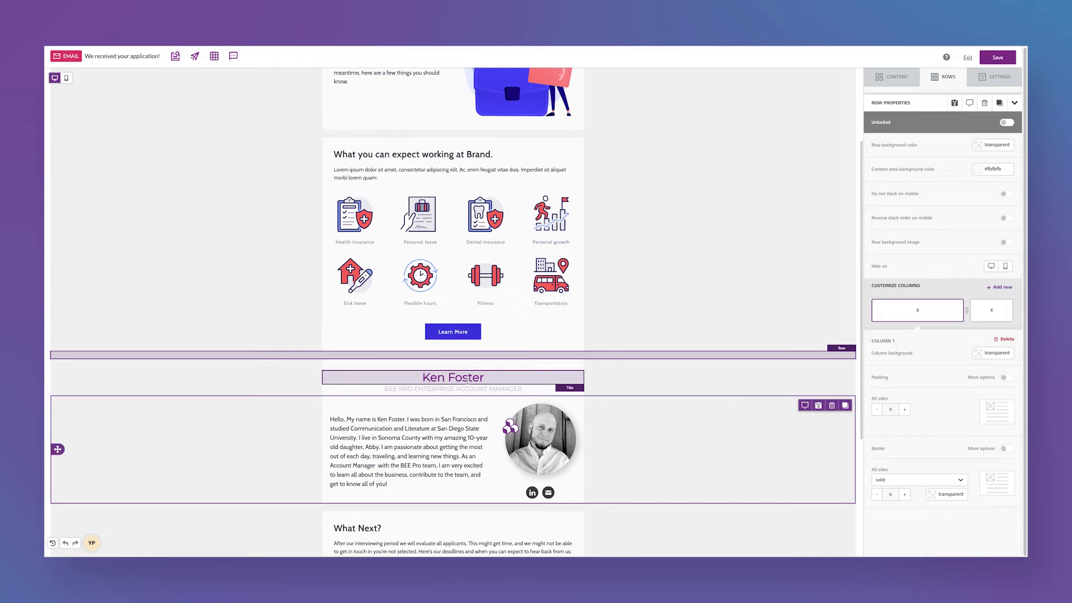
pyautogui.click(466, 379)
pyautogui.click(981, 244)
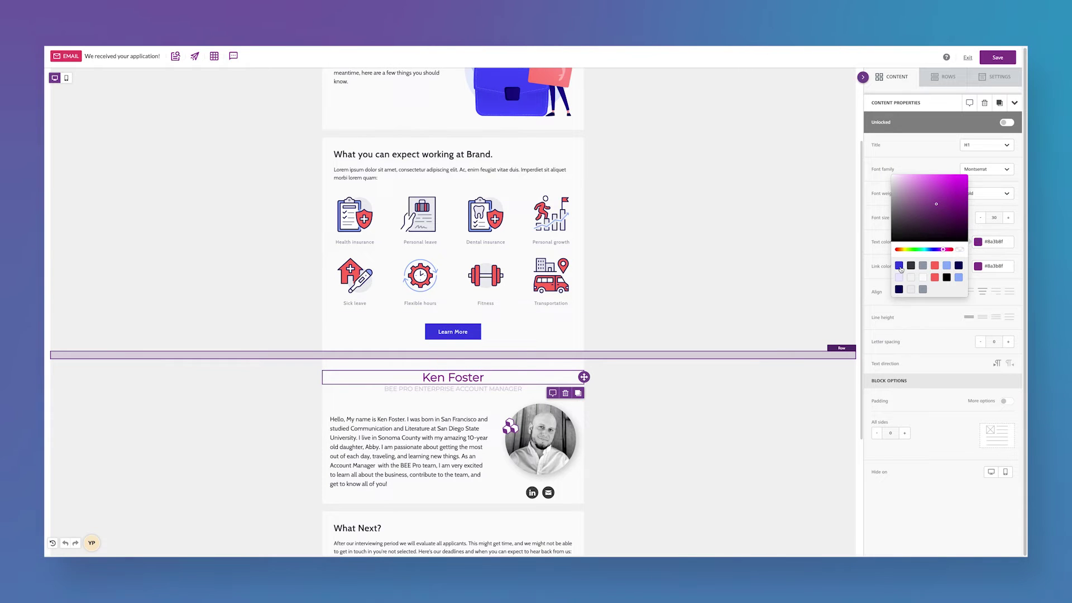
pyautogui.click(899, 265)
pyautogui.click(452, 388)
pyautogui.click(978, 242)
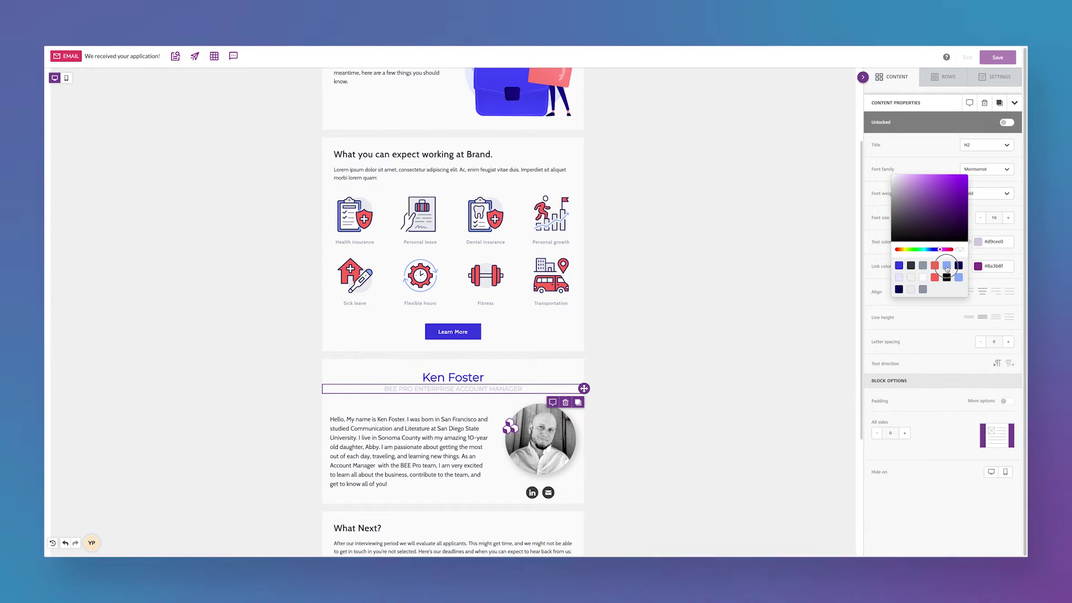
pyautogui.click(947, 265)
pyautogui.scroll(-1, 730, 304)
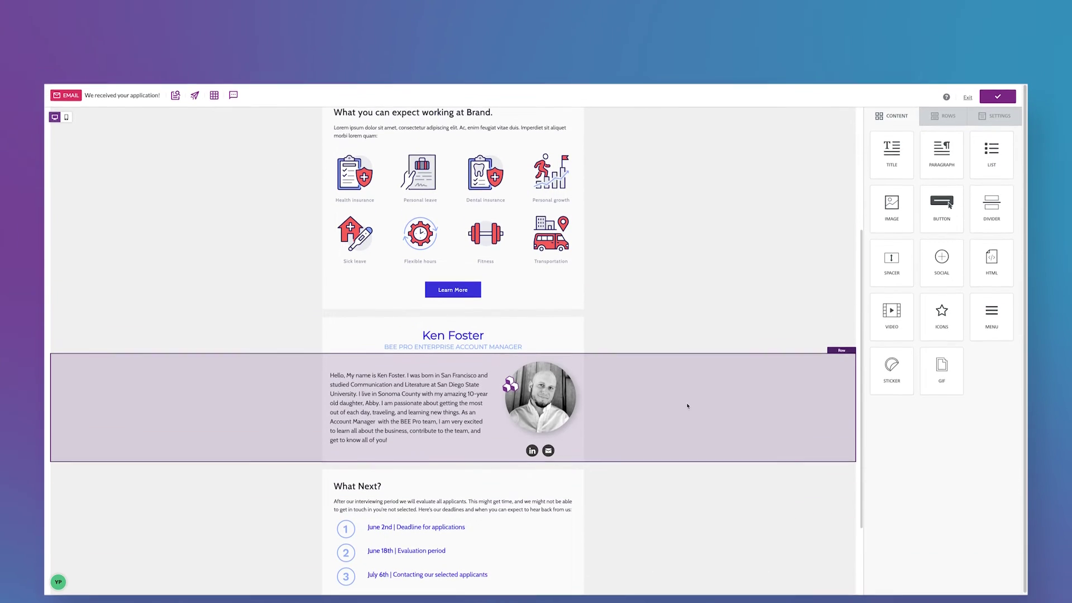
pyautogui.click(690, 408)
pyautogui.click(805, 365)
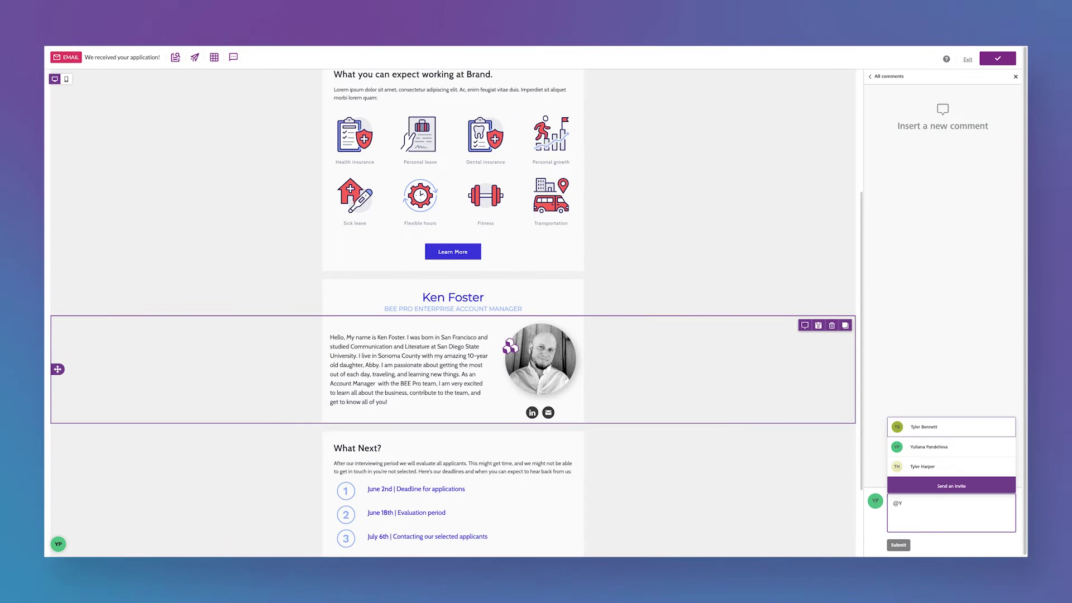
pyautogui.click(930, 446)
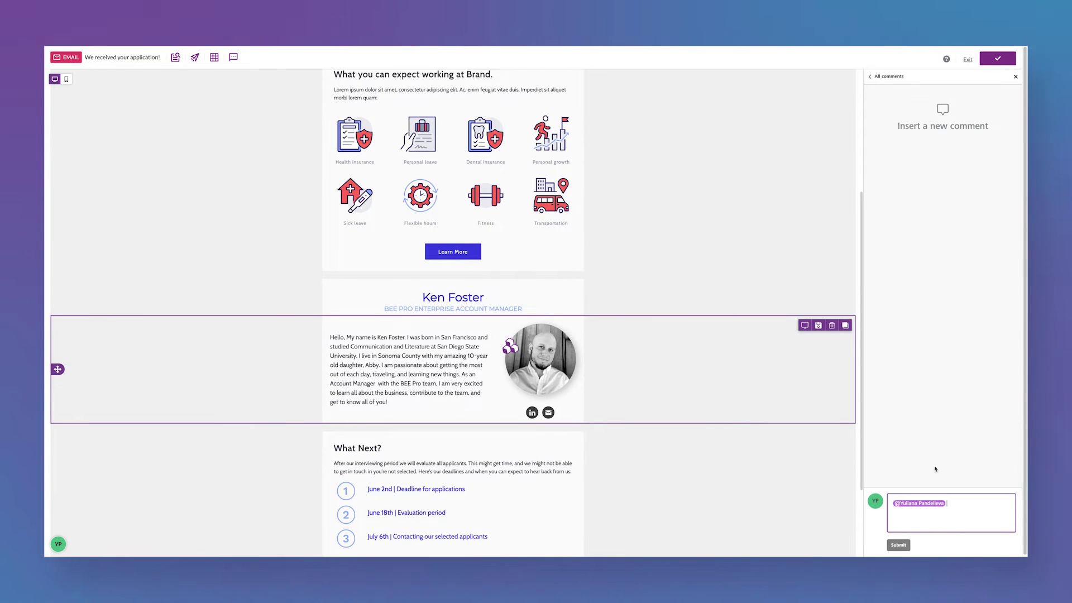
pyautogui.write('e Bio section, can you review and see if you need anything else')
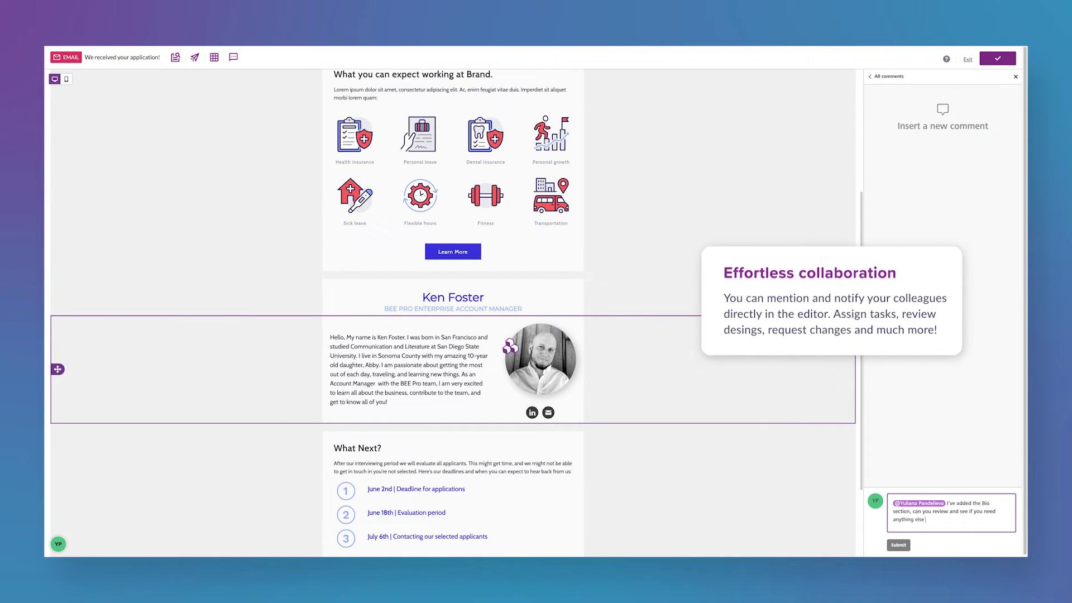
pyautogui.write('added to it? Thanks!')
pyautogui.press('Return')
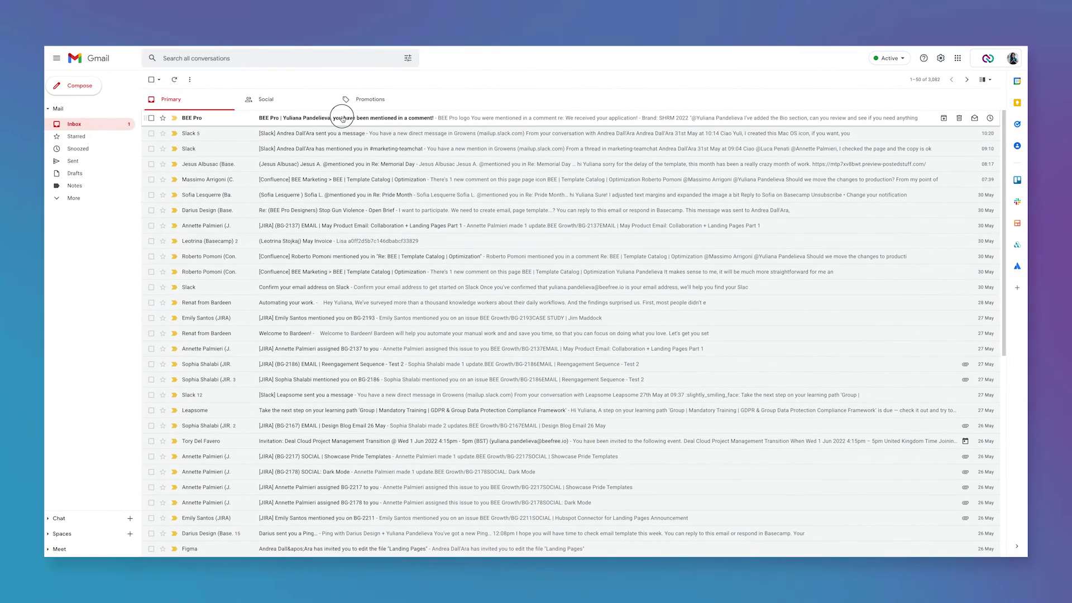
# Open the BEE Pro 'you have been mentioned in a comment' email in Gmail.
pyautogui.click(343, 118)
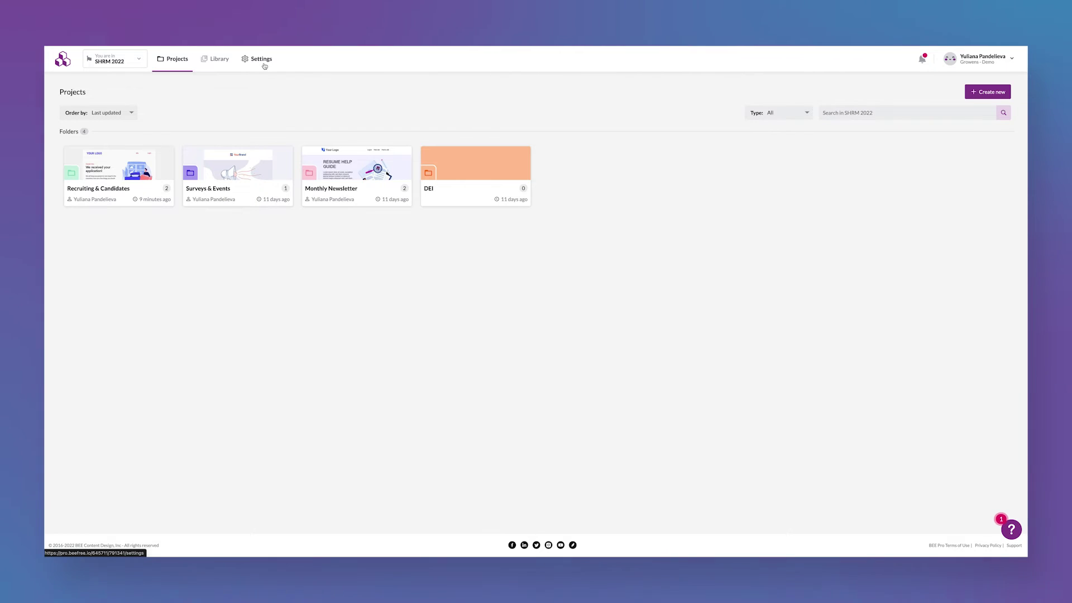
# From workspace settings, invite a new viewer by entering their name and email address.
pyautogui.click(264, 65)
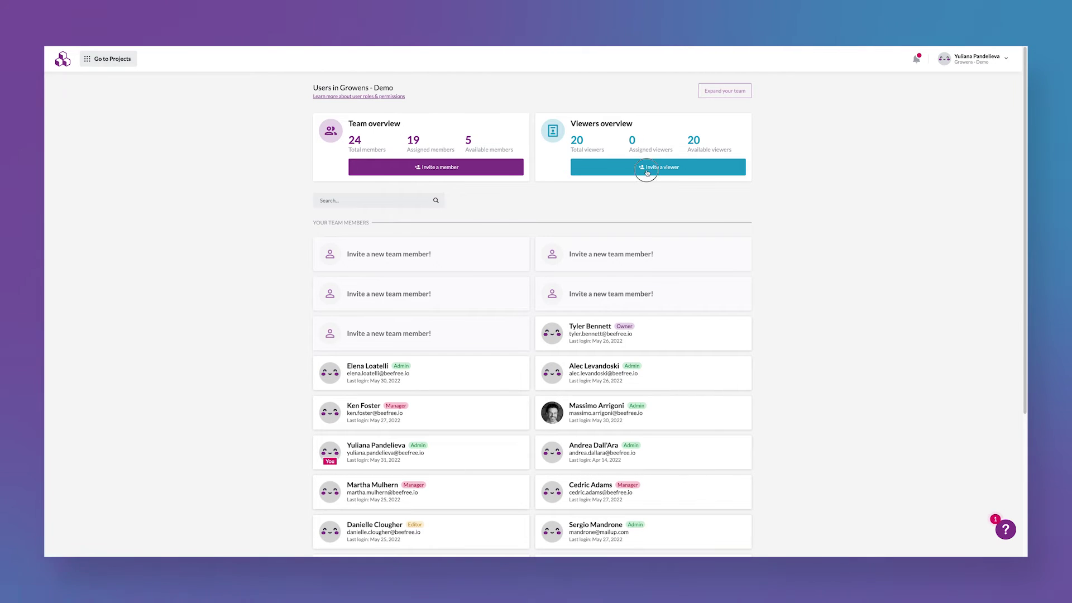
pyautogui.click(644, 170)
pyautogui.click(573, 123)
pyautogui.write('Palmieri')
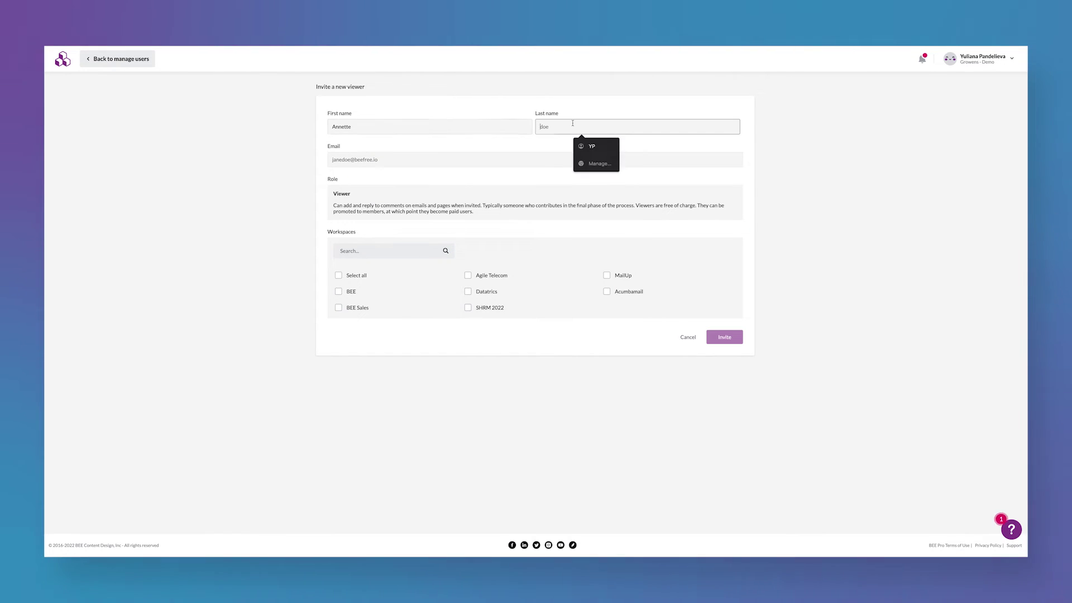
pyautogui.click(449, 159)
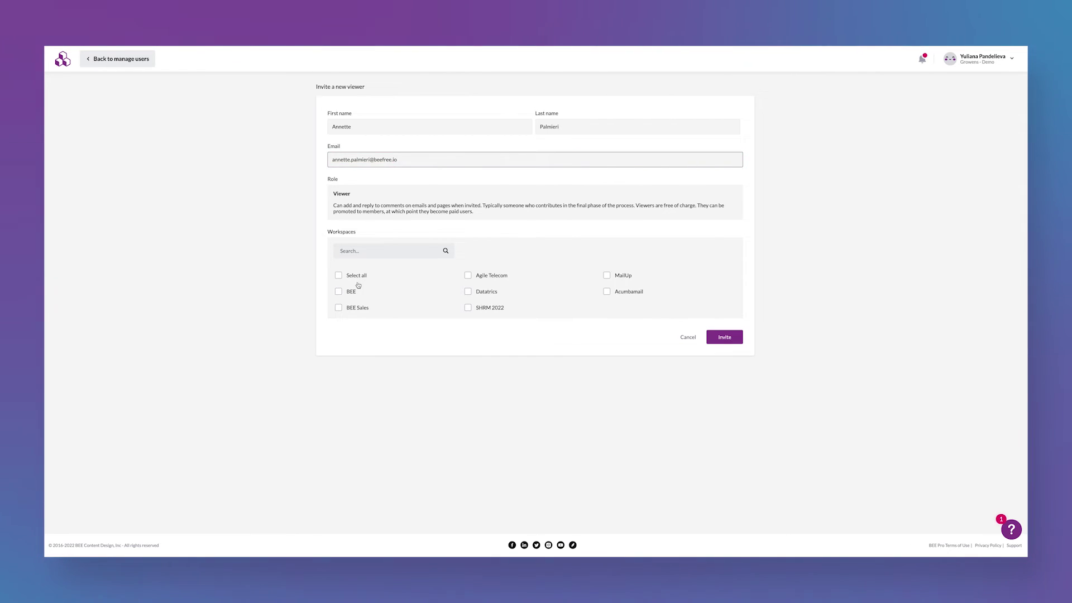
pyautogui.click(718, 338)
pyautogui.scroll(-1, 689, 338)
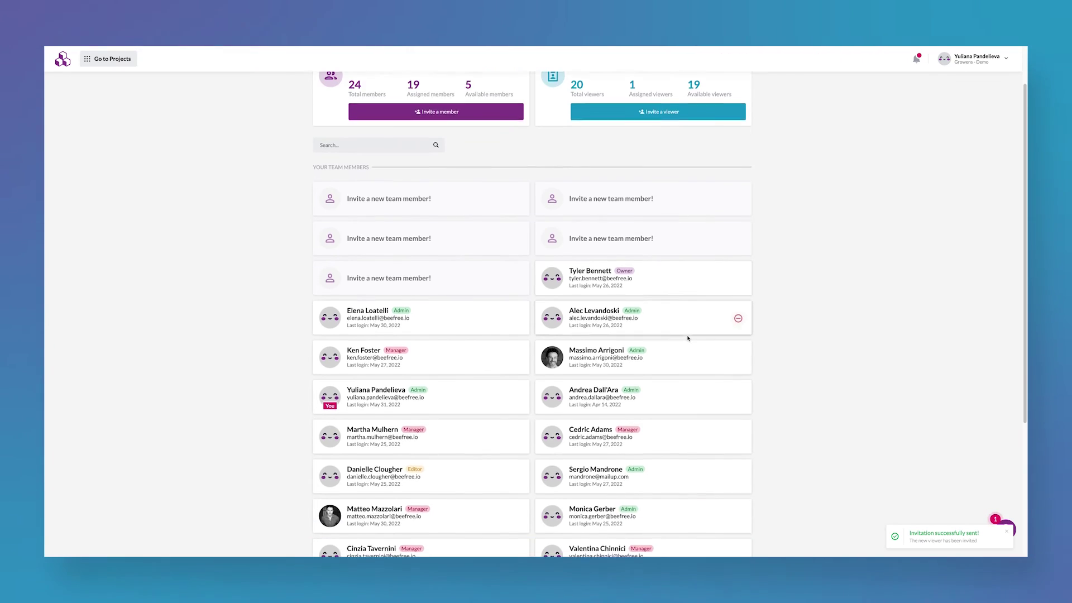
pyautogui.scroll(-3, 688, 337)
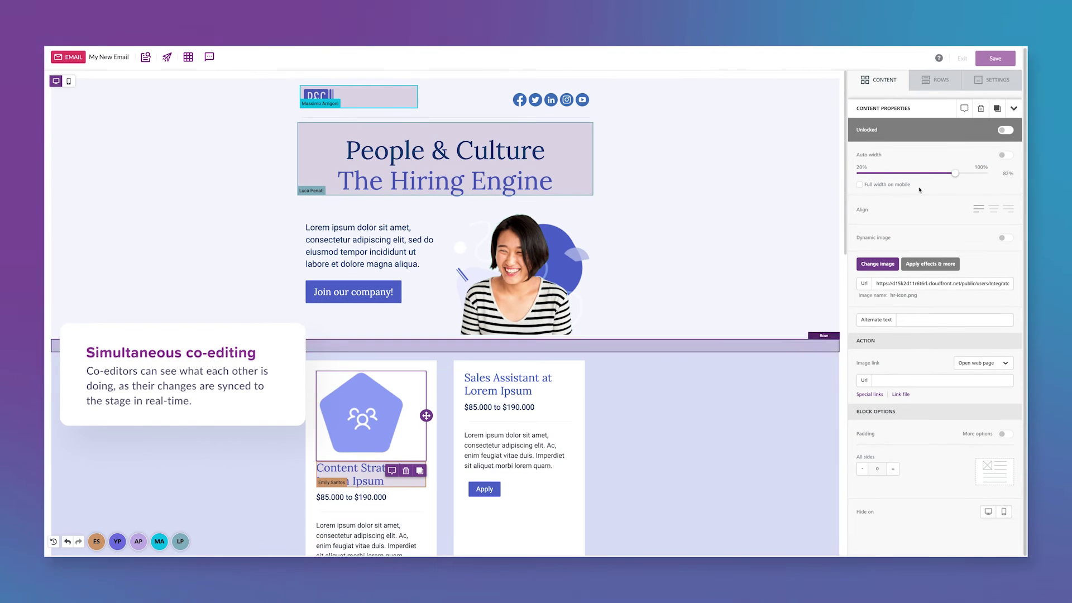
# Shrink the job cards' icon images to 55% width, then select the card row and social icons.
pyautogui.moveTo(917, 173); pyautogui.dragTo(917, 181)
pyautogui.click(495, 394)
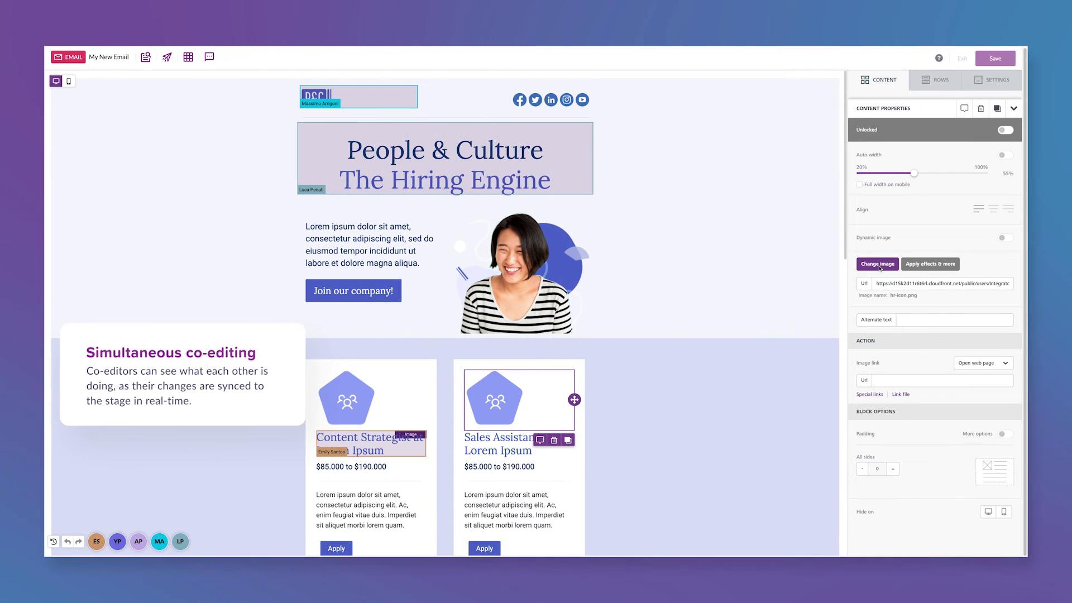
pyautogui.scroll(-2, 580, 343)
pyautogui.scroll(-5, 579, 343)
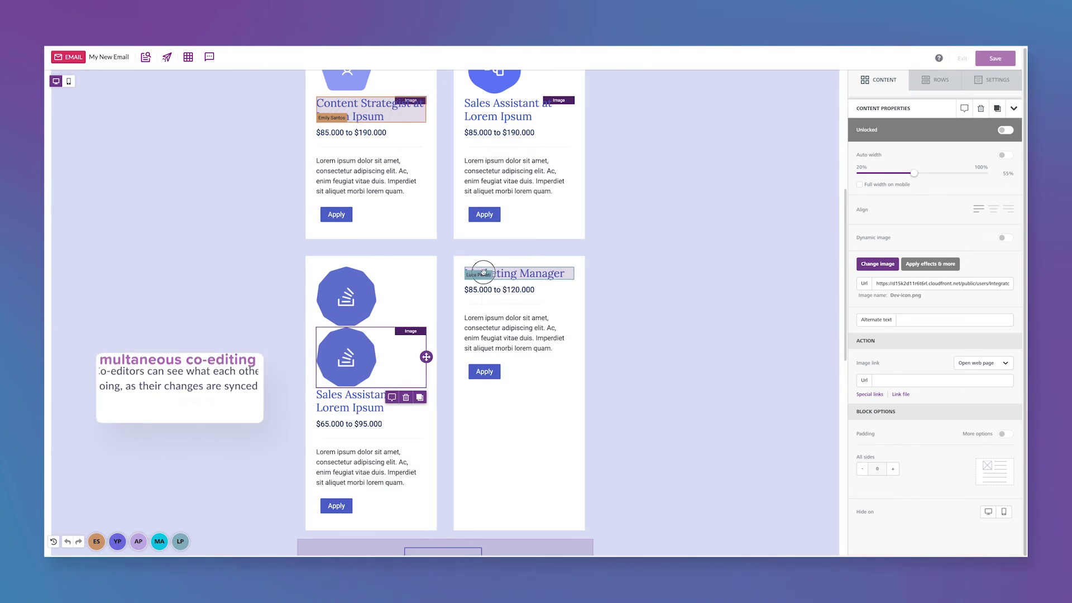
pyautogui.scroll(2, 700, 305)
pyautogui.scroll(4, 700, 305)
pyautogui.click(346, 392)
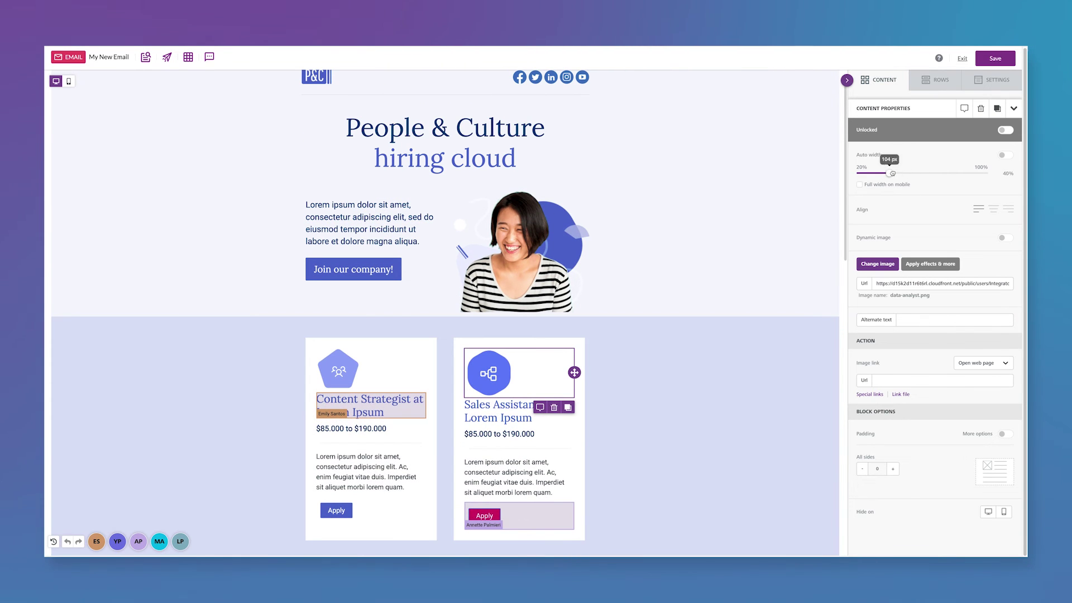
pyautogui.moveTo(888, 173); pyautogui.dragTo(883, 173)
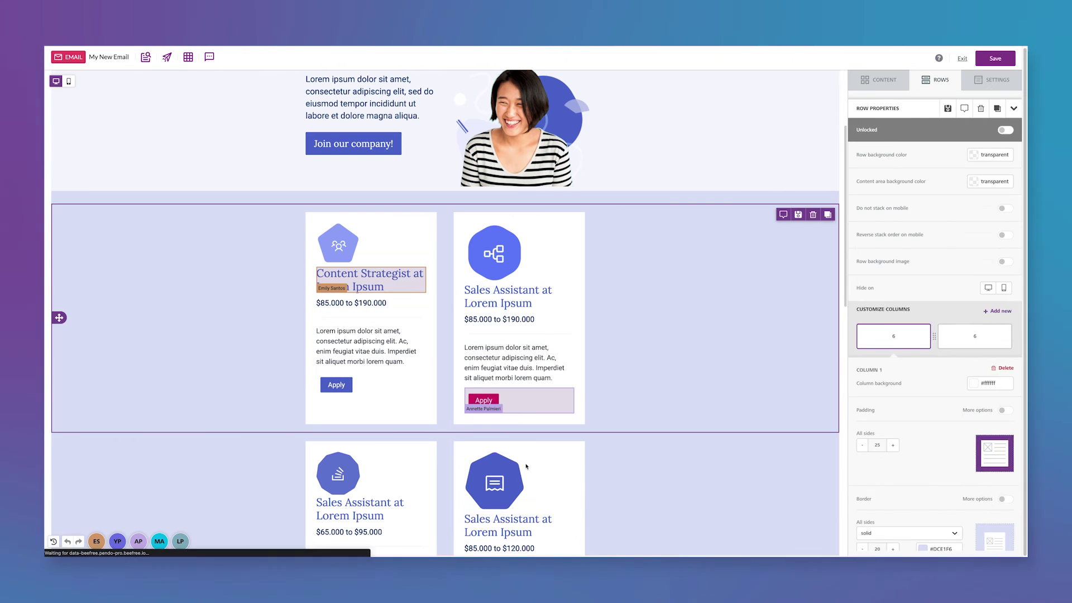
pyautogui.moveTo(889, 173)
pyautogui.mouseDown()
pyautogui.moveTo(903, 175)
pyautogui.moveTo(886, 173)
pyautogui.mouseUp()
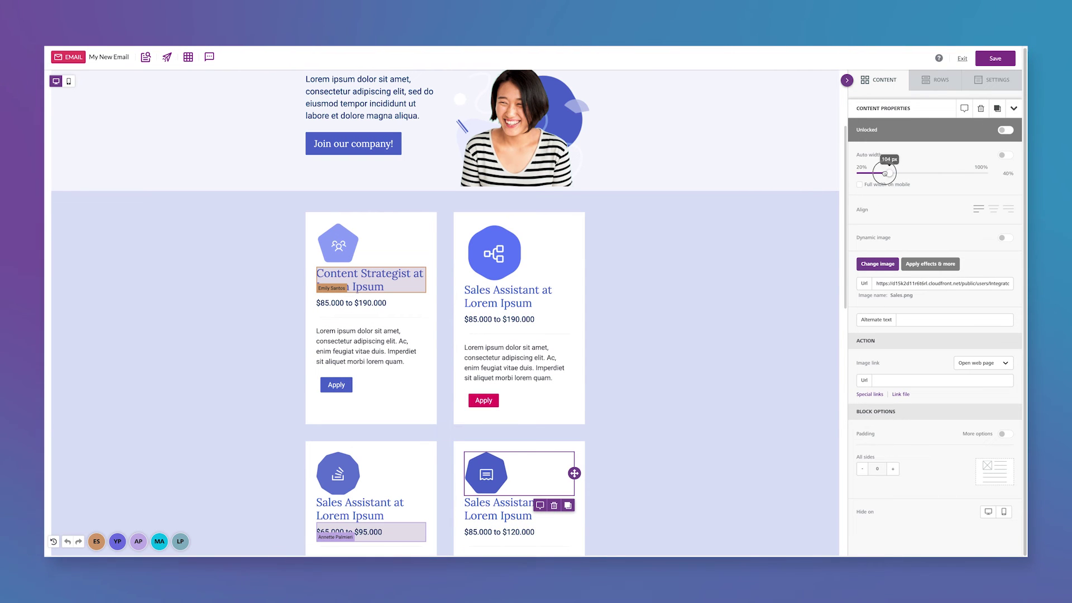
pyautogui.click(531, 272)
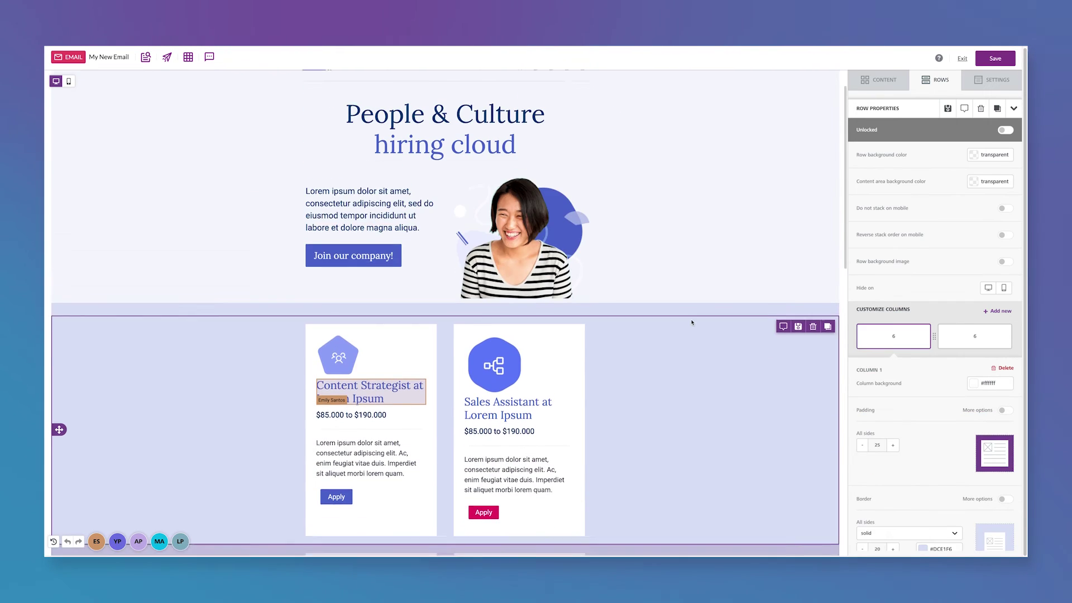
pyautogui.scroll(3, 549, 403)
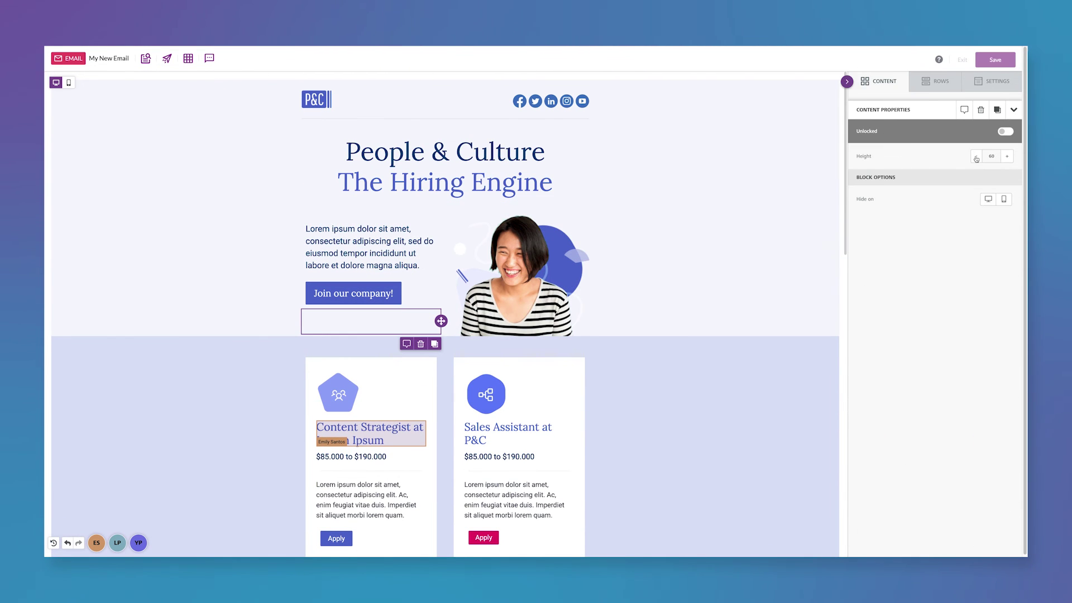
pyautogui.click(997, 63)
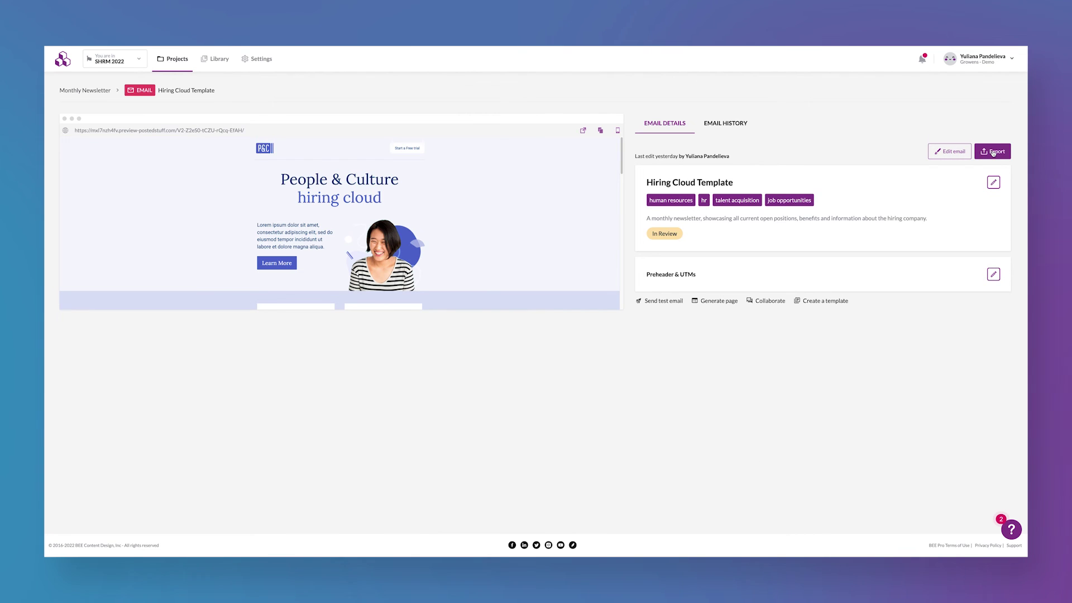
# Export the Hiring Cloud Template by generating its HTML for Mailchimp.
pyautogui.click(994, 151)
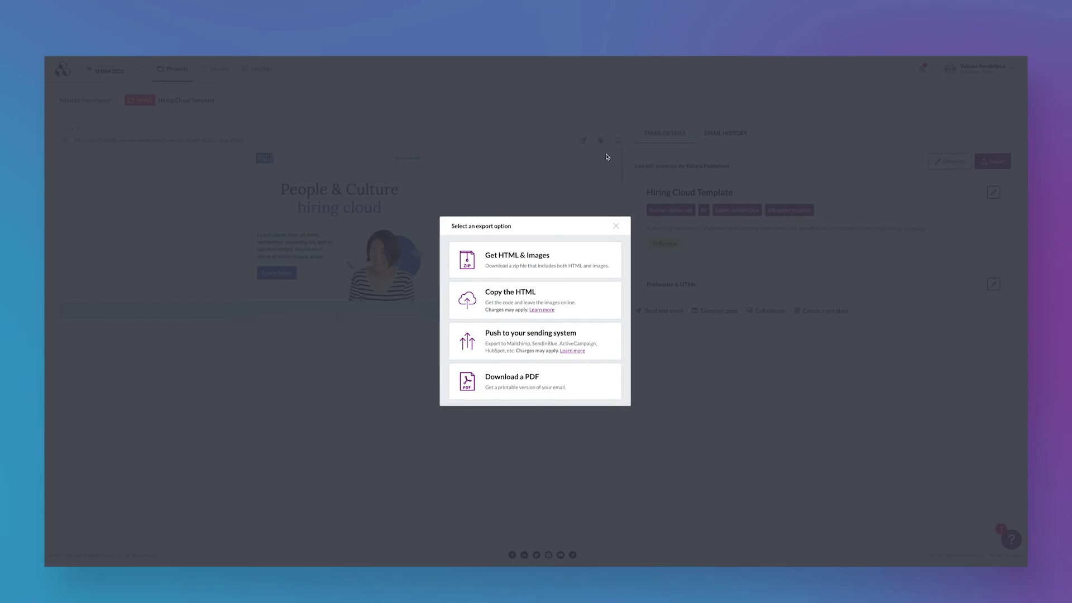
pyautogui.click(495, 338)
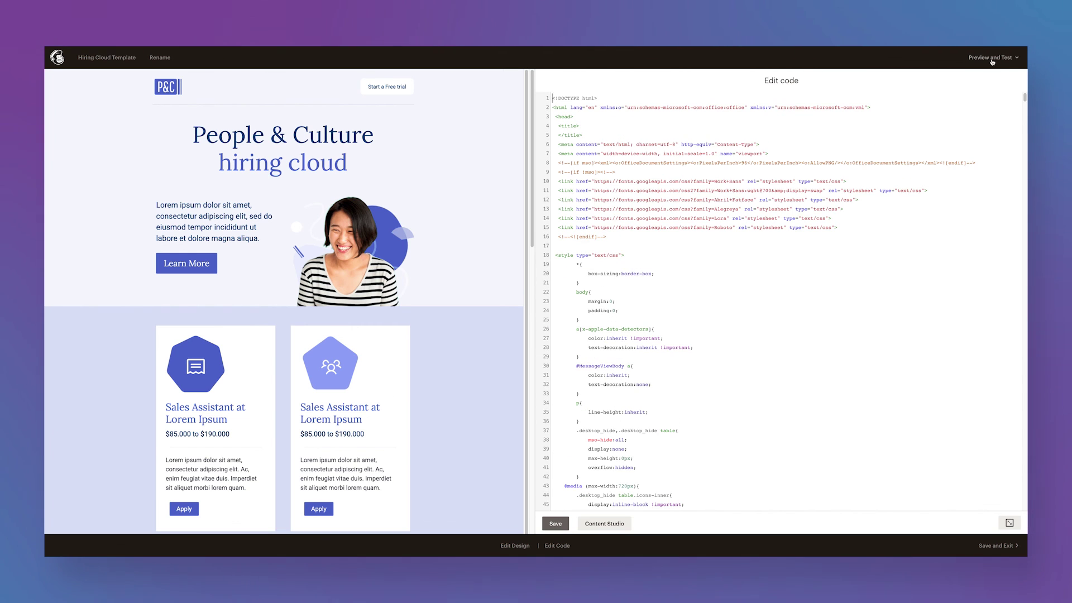
# Enter Mailchimp's template preview and view the Hiring Cloud Template on a phone screen.
pyautogui.click(968, 78)
pyautogui.scroll(-15, 536, 252)
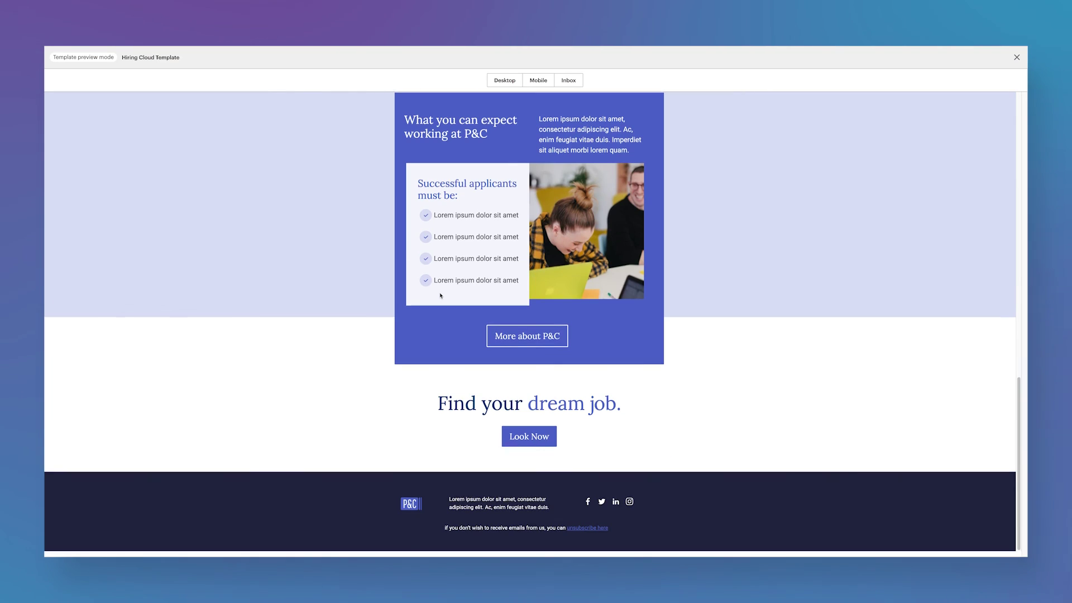
pyautogui.scroll(15, 472, 186)
pyautogui.click(538, 80)
pyautogui.scroll(-5, 539, 257)
pyautogui.scroll(-5, 539, 257)
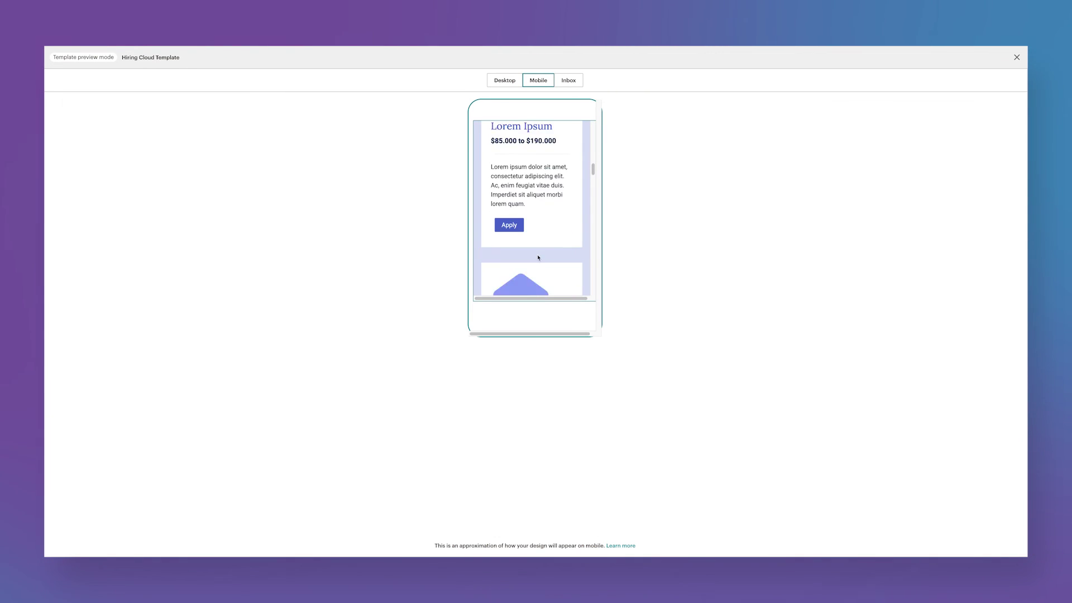